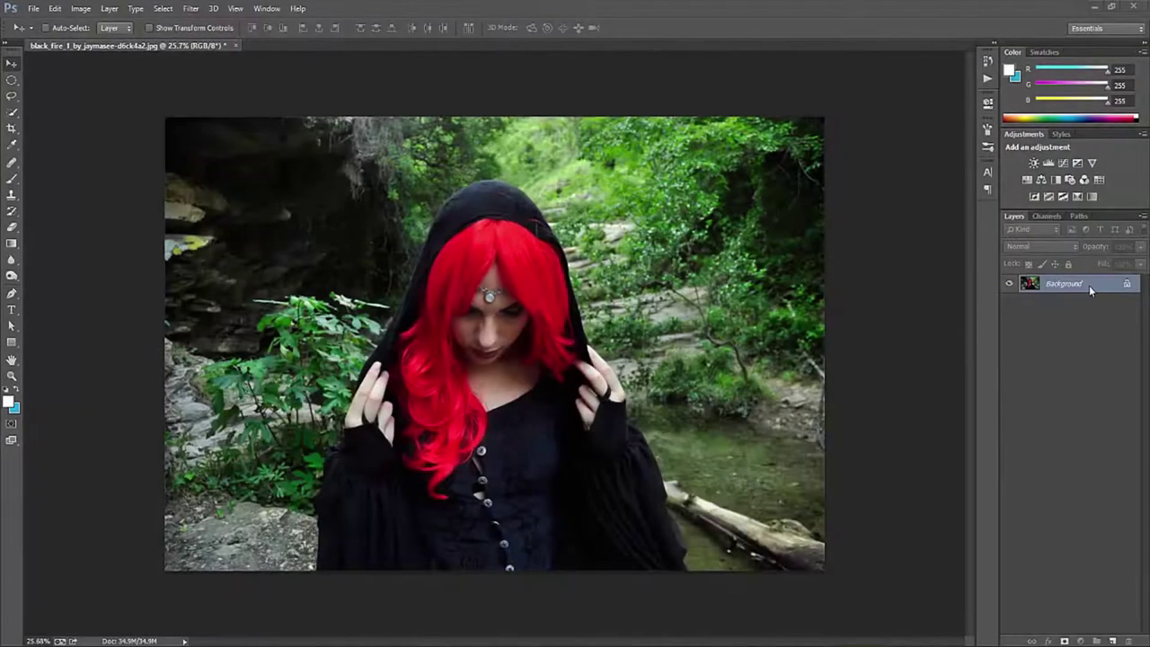
- Duplicate the Background layer, keeping the default name Background copy
right_click(1091, 286)
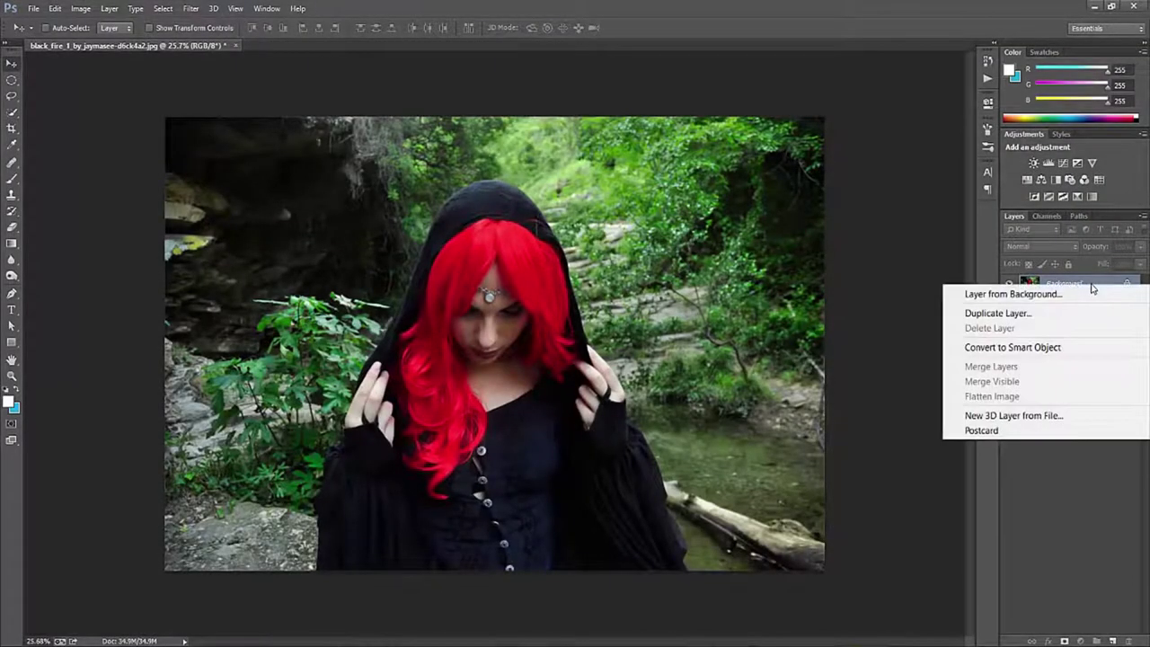
left_click(1033, 312)
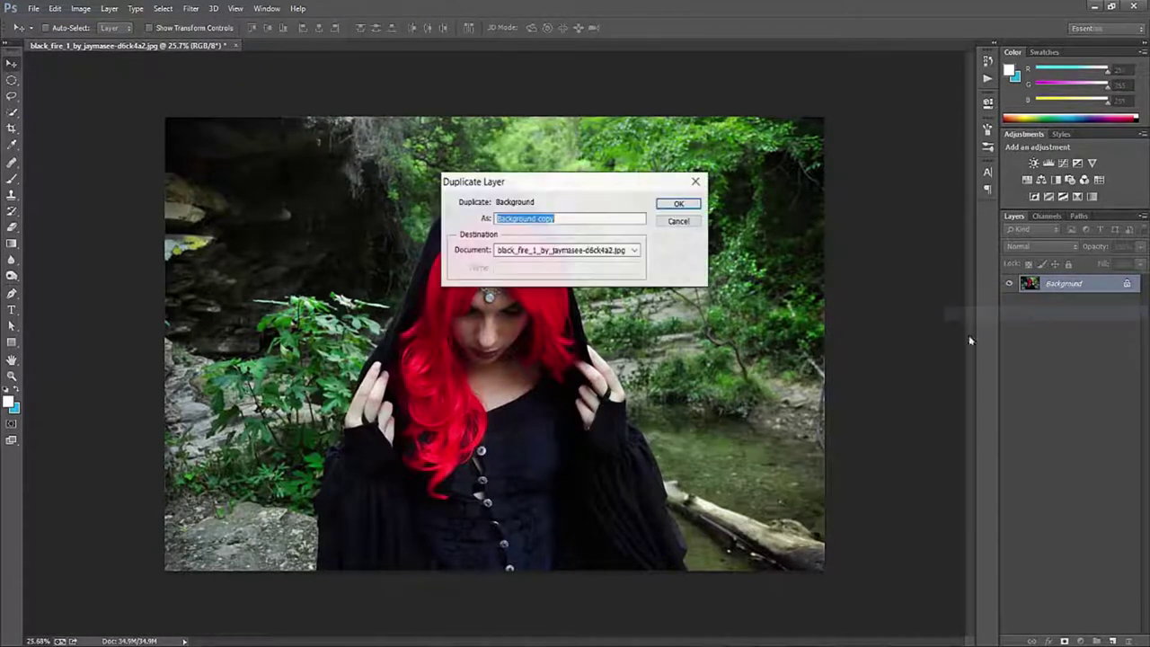
left_click(688, 206)
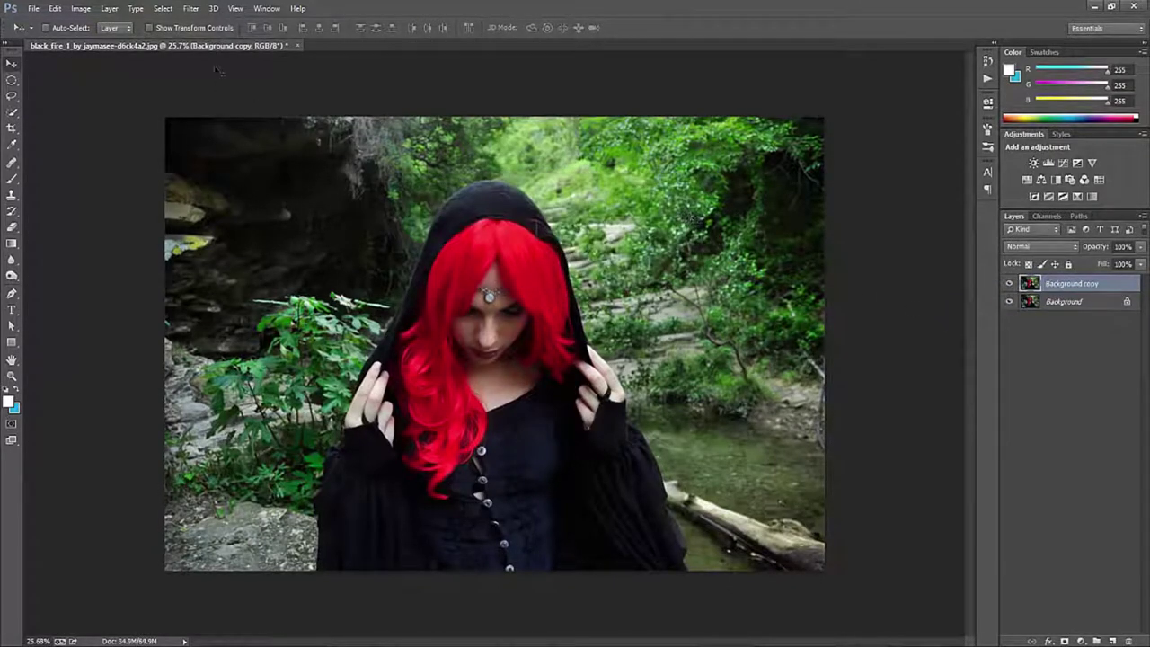
left_click(194, 11)
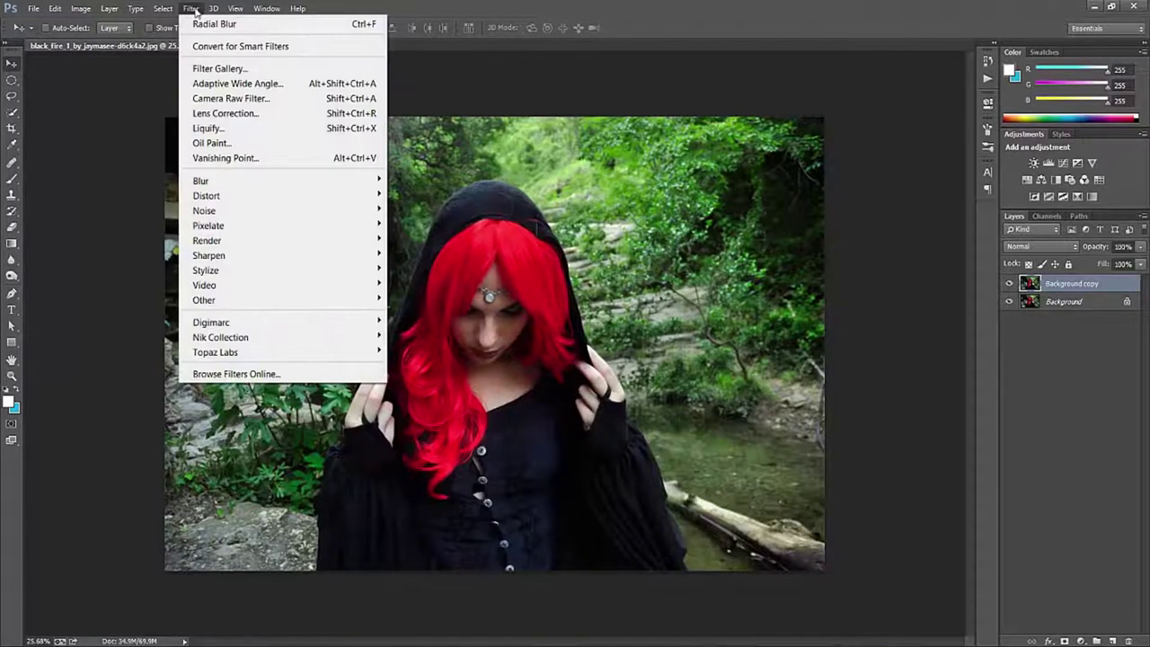
mouse_move(270, 181)
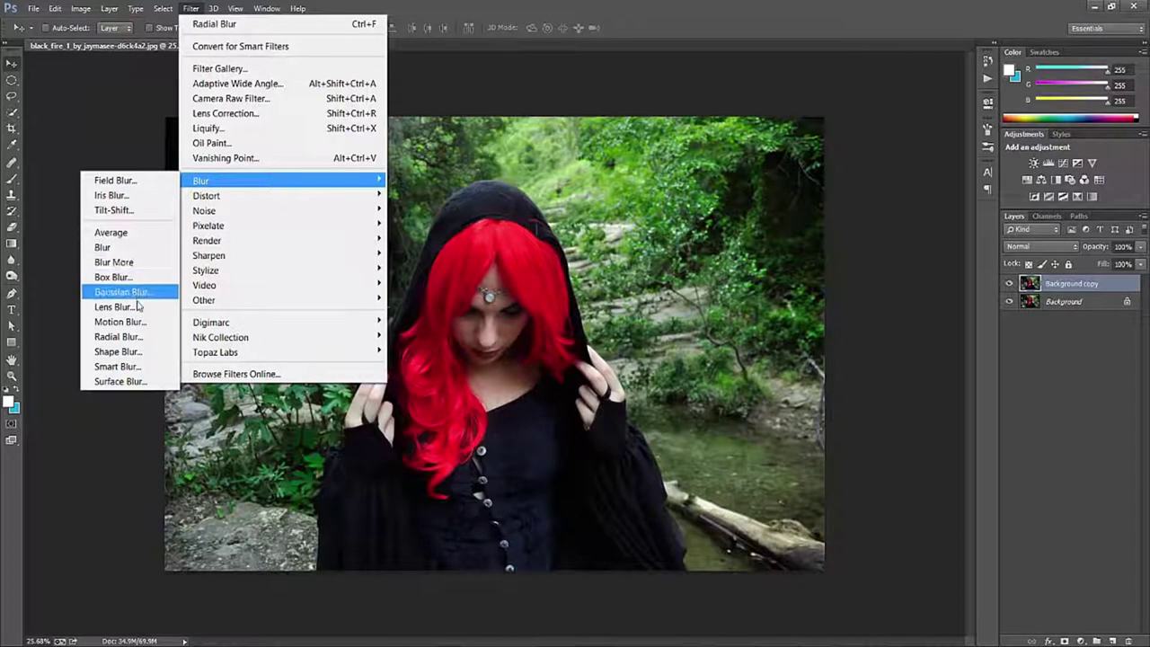
- Apply a Radial Blur to Background copy: Amount 25, Zoom method, Best quality, centred
left_click(136, 337)
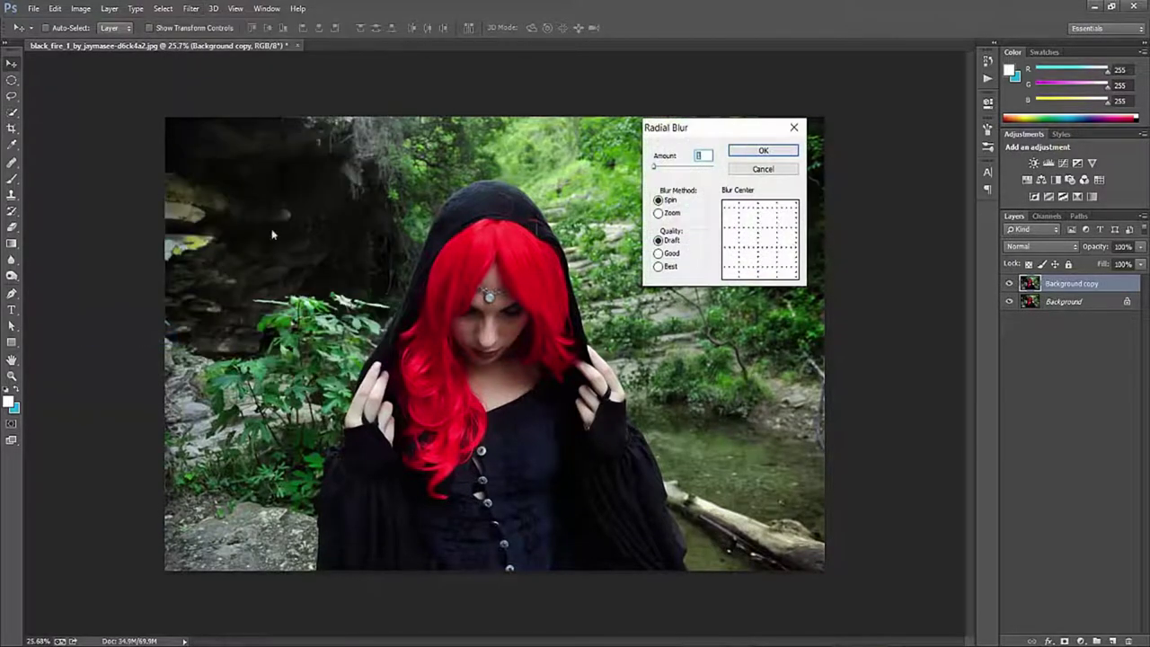
left_click_drag(658, 169, 669, 172)
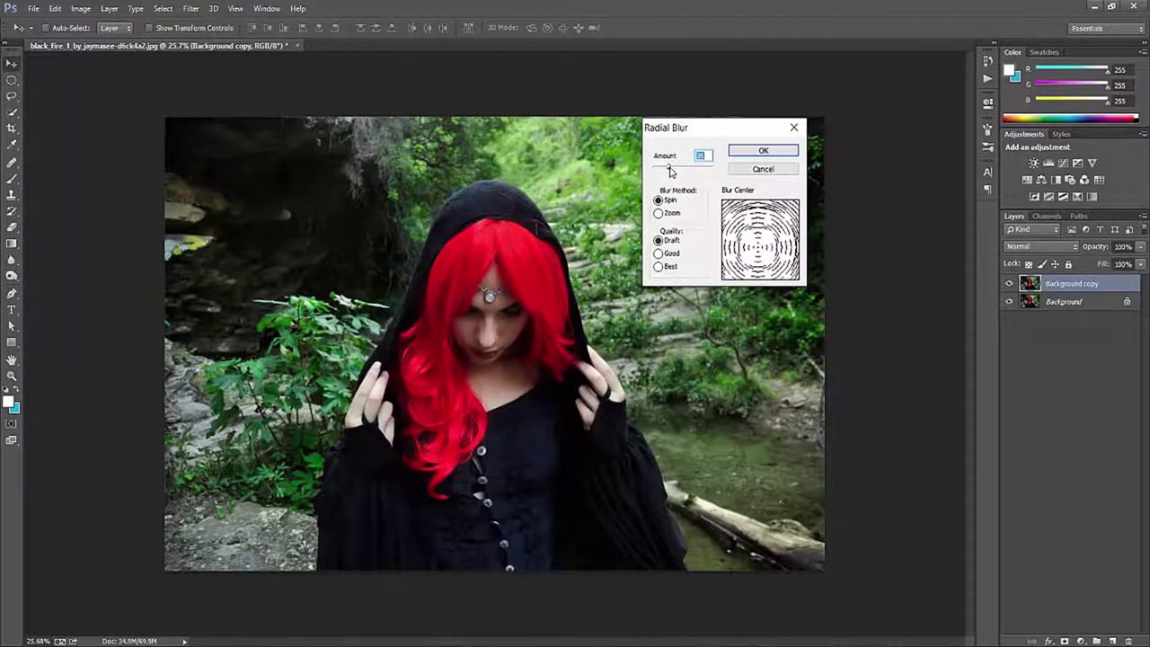
left_click(658, 213)
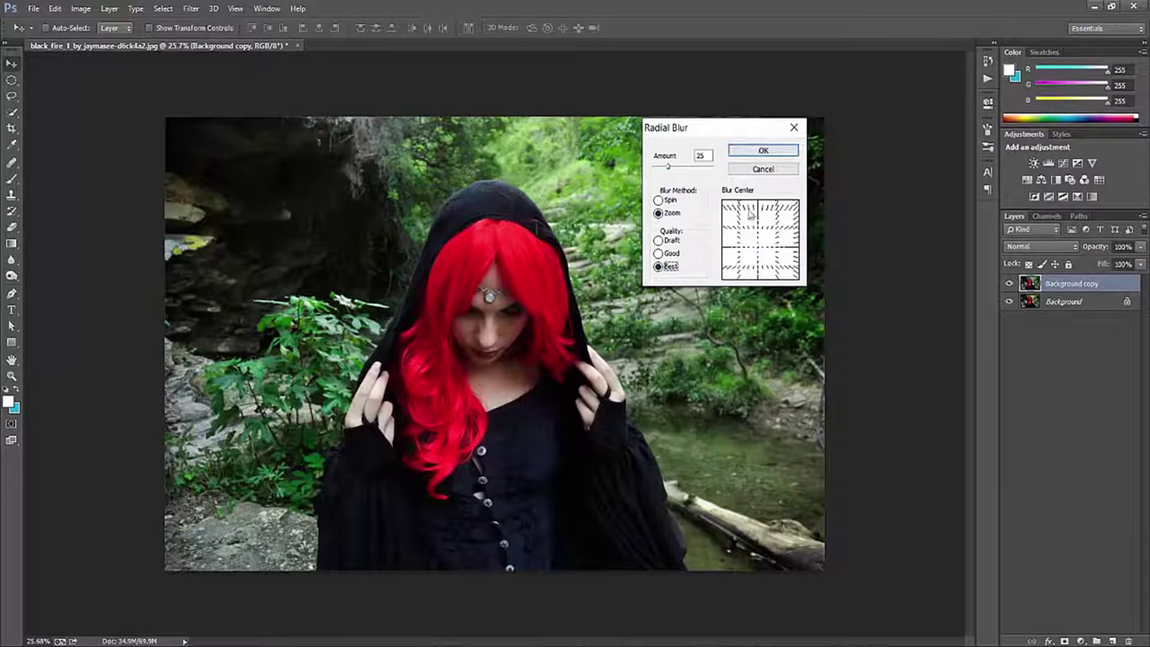
left_click_drag(761, 252, 737, 244)
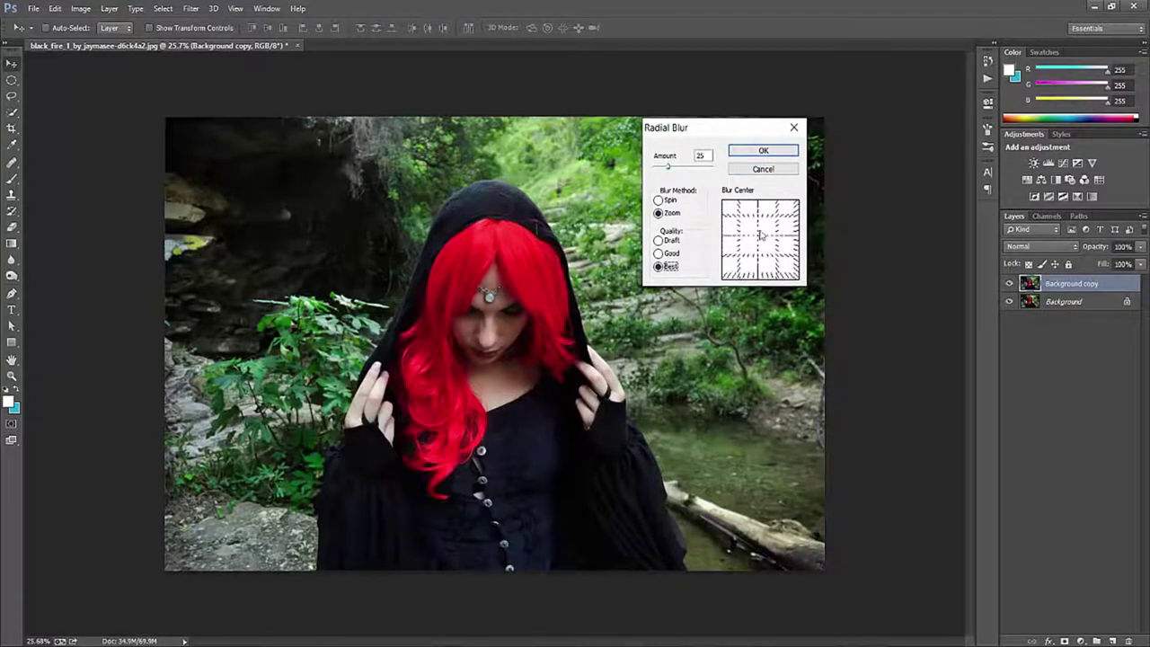
left_click_drag(760, 242, 756, 240)
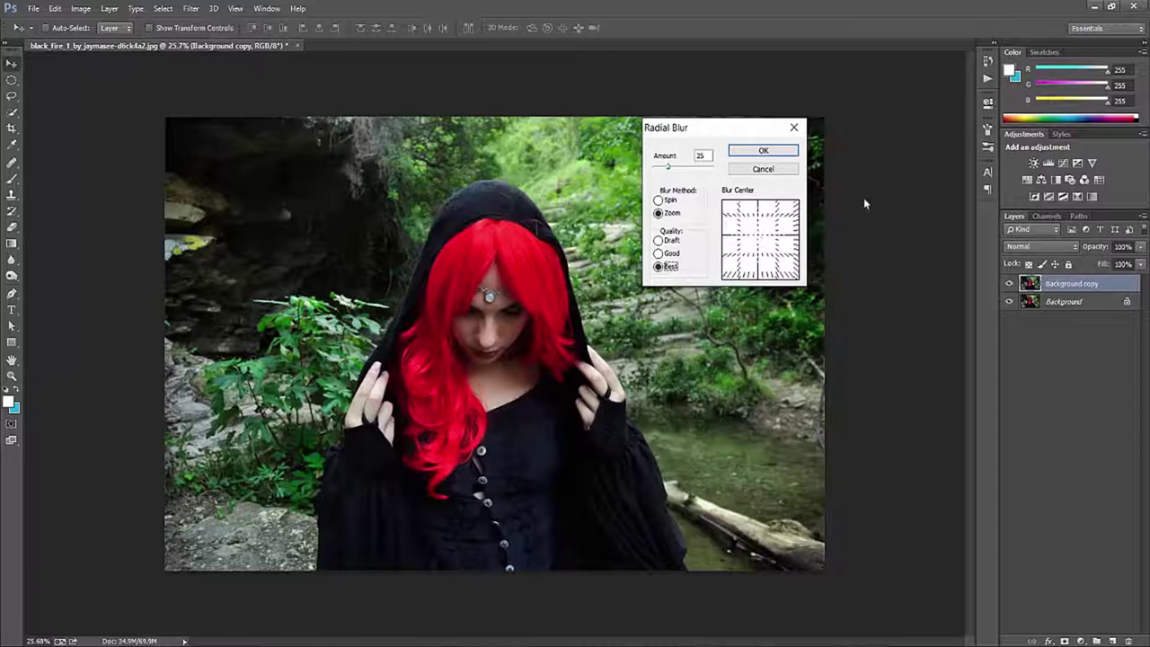
left_click(763, 151)
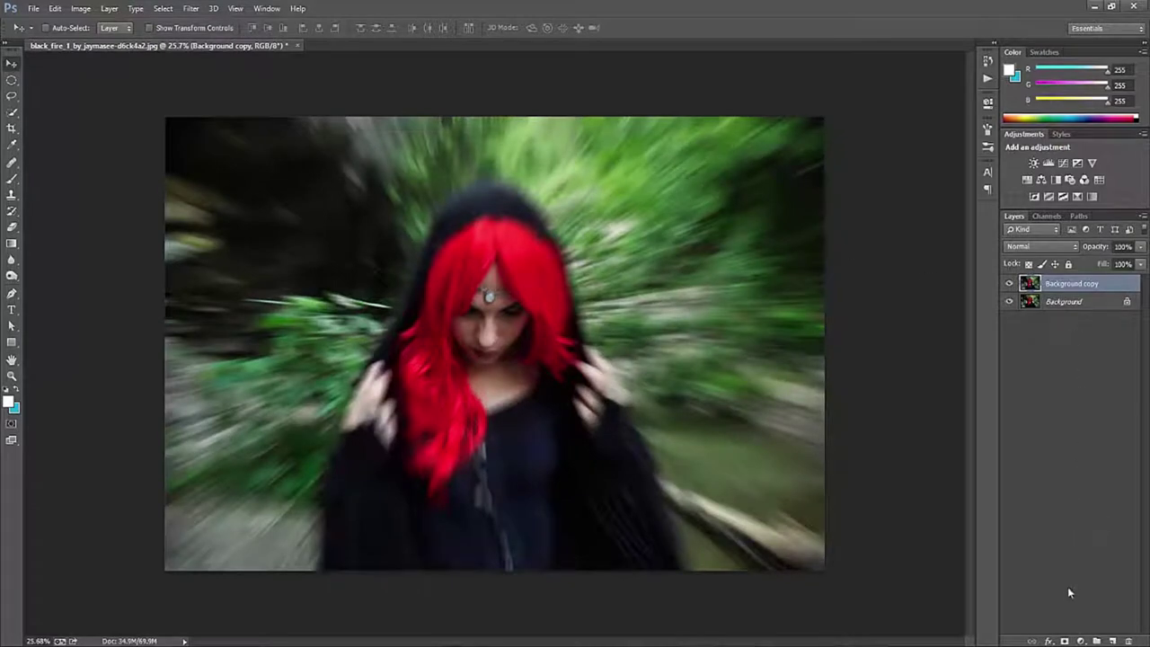
- Add a layer mask to Background copy and set up a smaller, lower-opacity black brush
left_click(1065, 641)
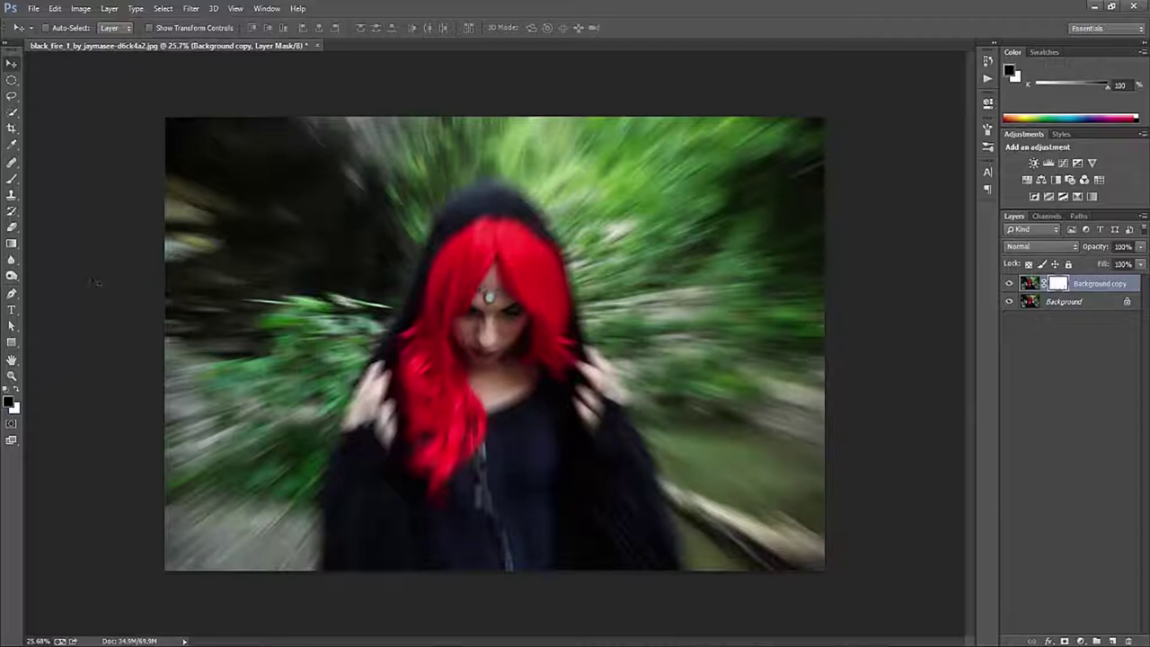
left_click(12, 180)
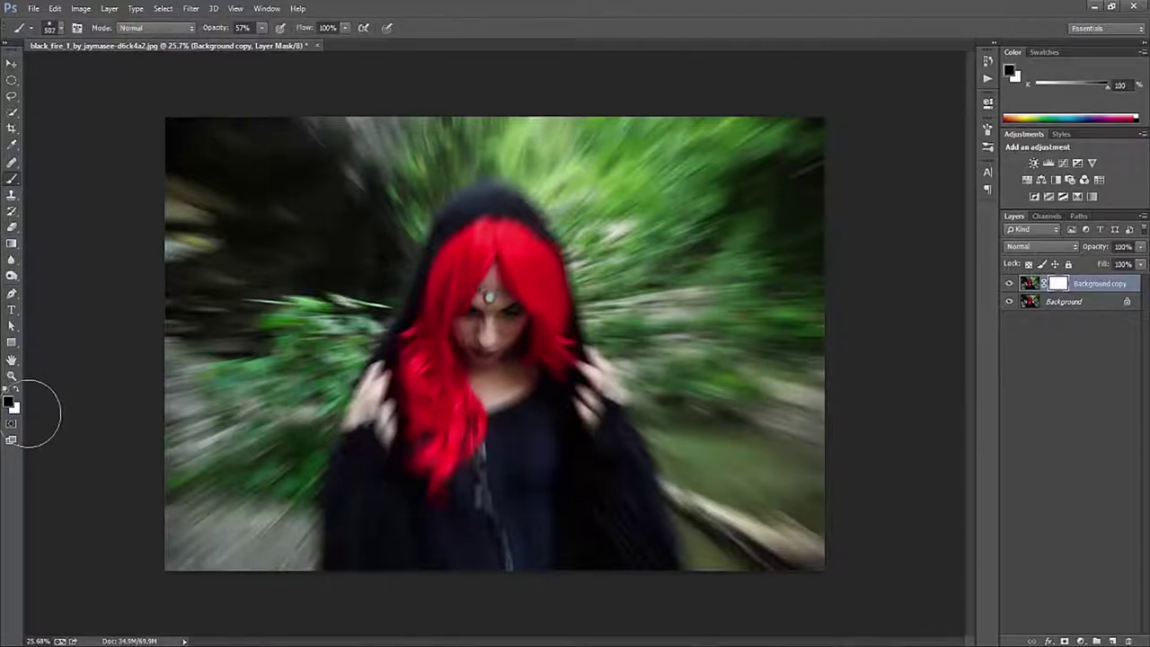
left_click(10, 403)
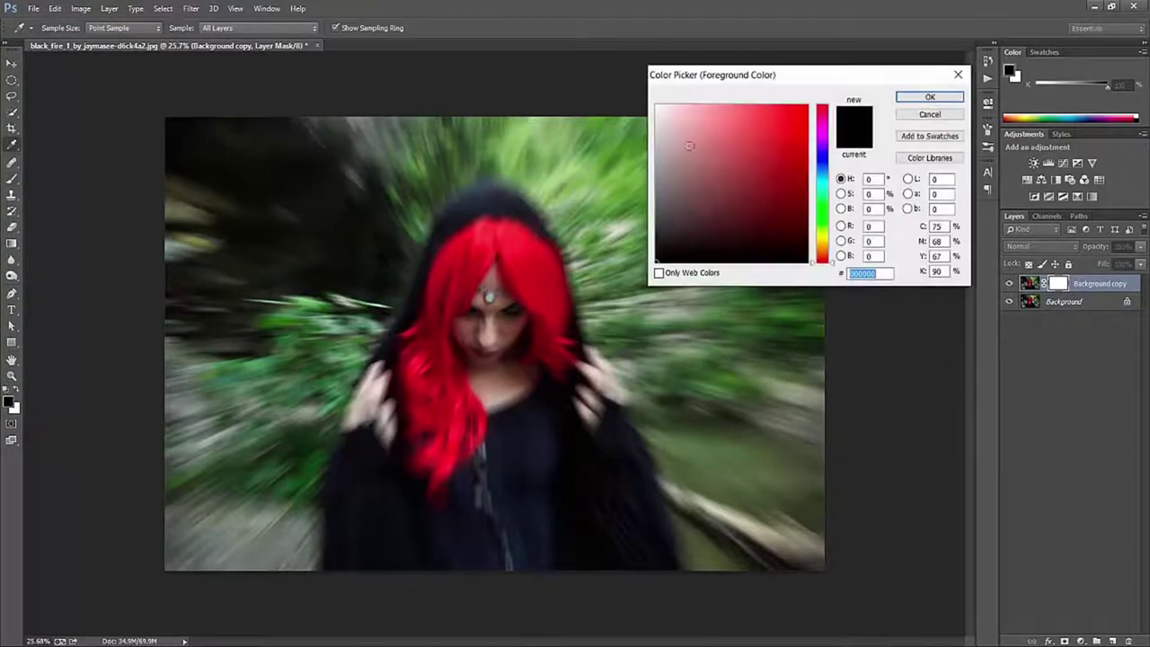
left_click(930, 97)
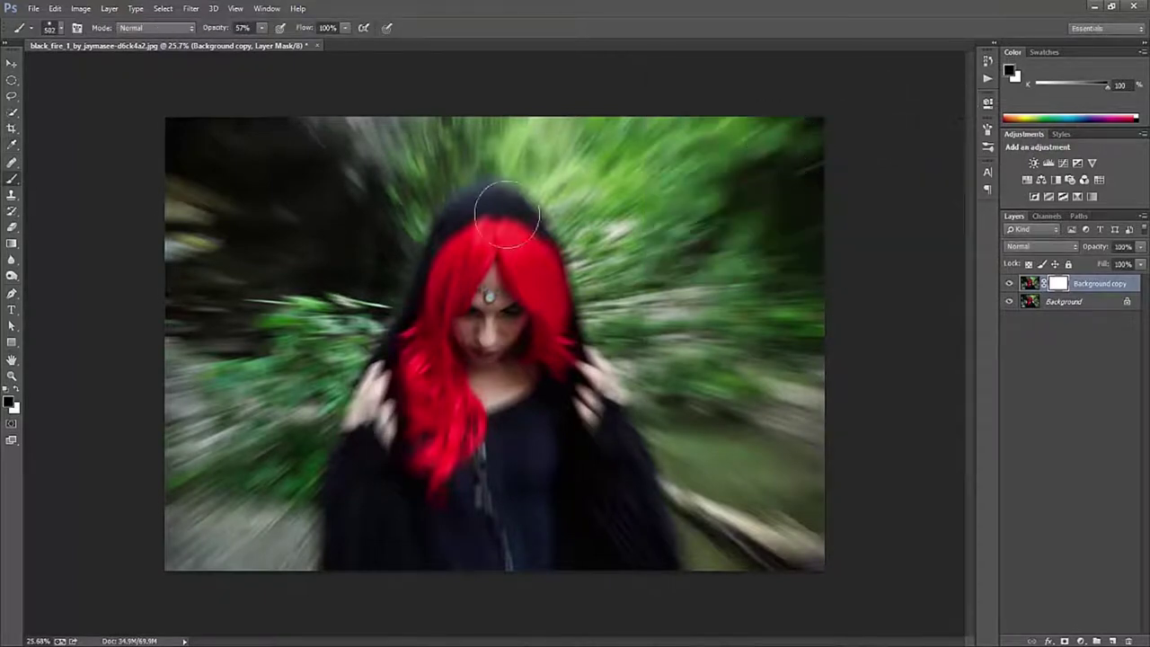
left_click_drag(217, 32, 295, 35)
left_click_drag(533, 364, 503, 364)
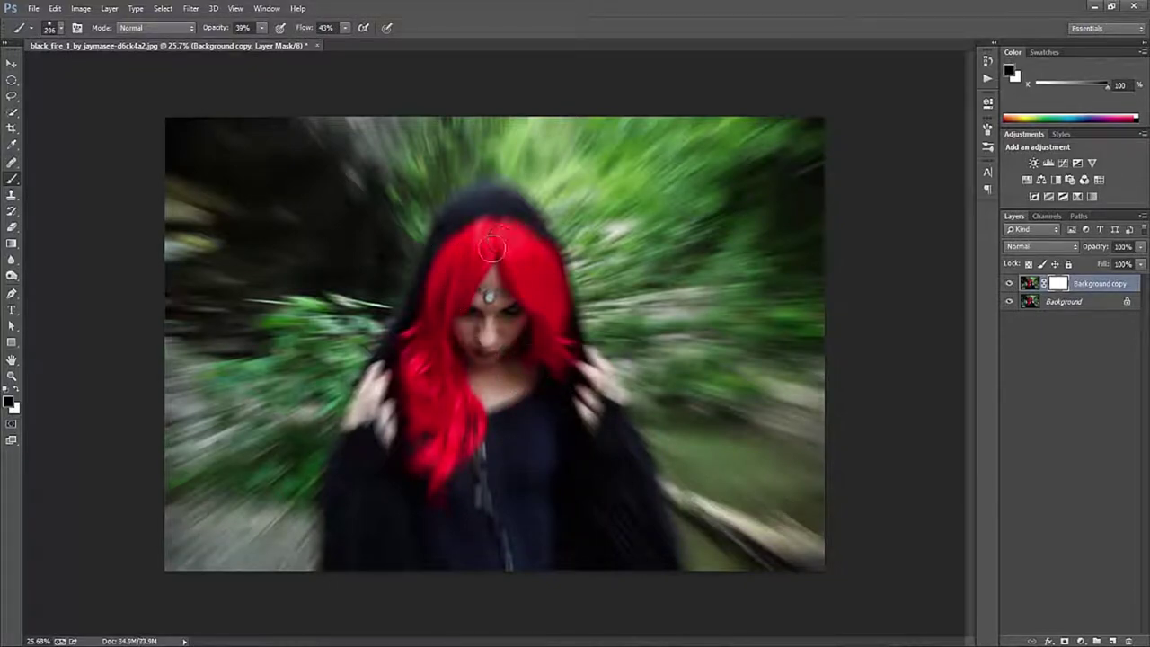
- Paint the hood, left hand and hair sharp, softening the brush to 0% hardness
left_click_drag(509, 206, 441, 243)
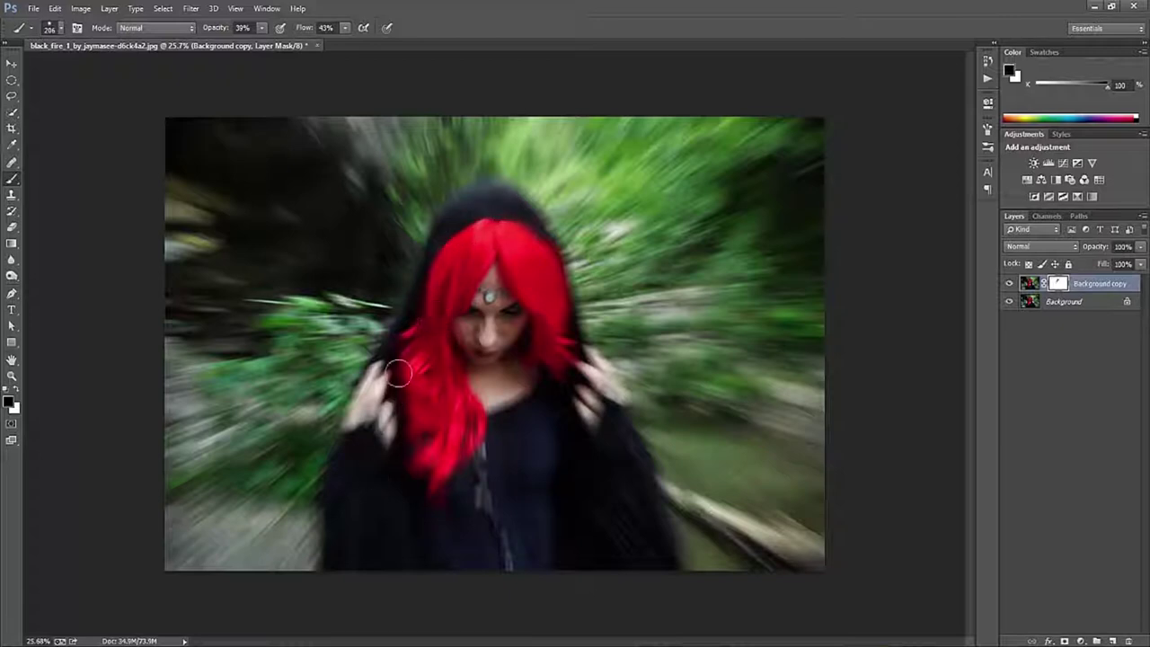
left_click_drag(387, 423, 417, 386)
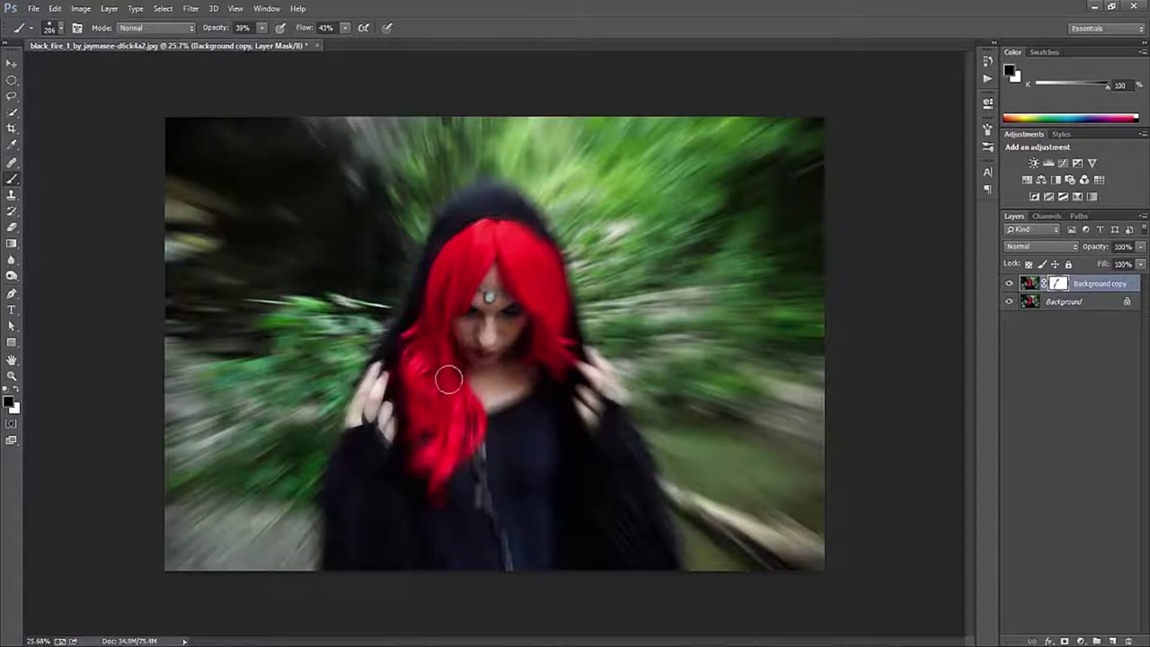
right_click(450, 378)
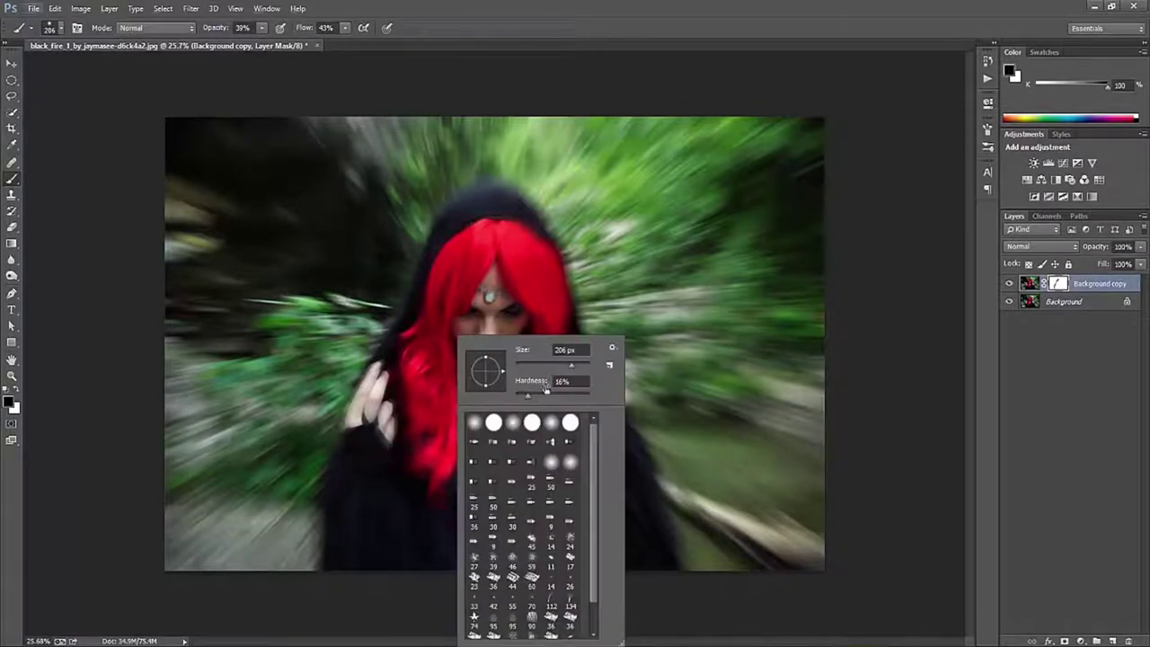
left_click_drag(529, 396, 509, 400)
left_click(563, 351)
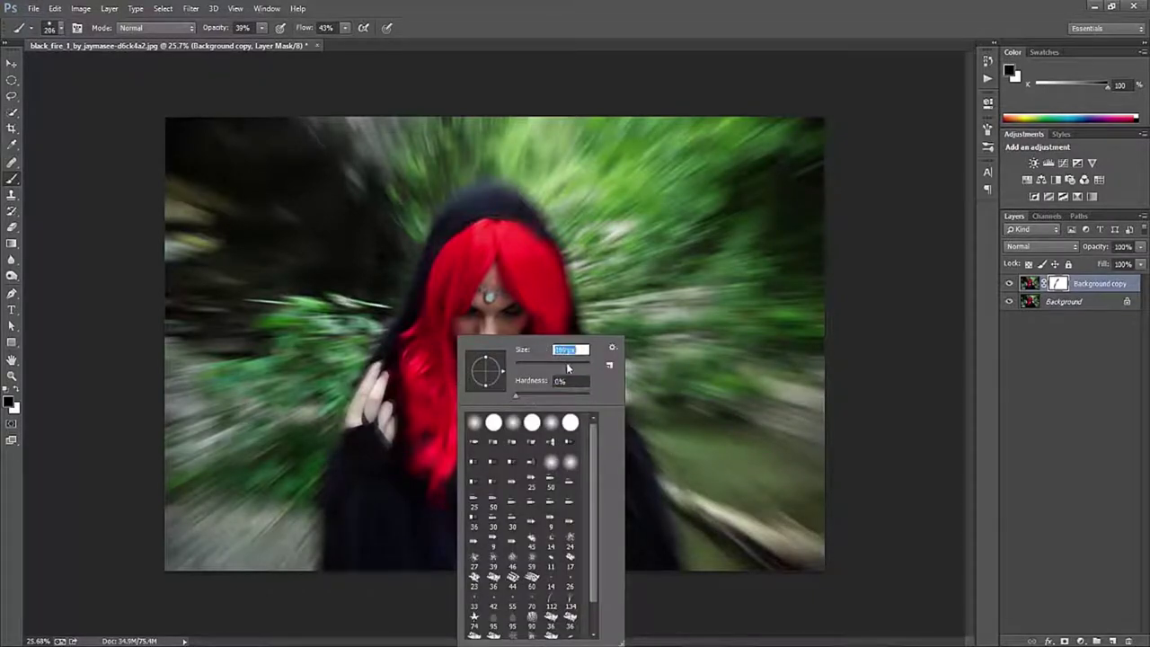
key("Return")
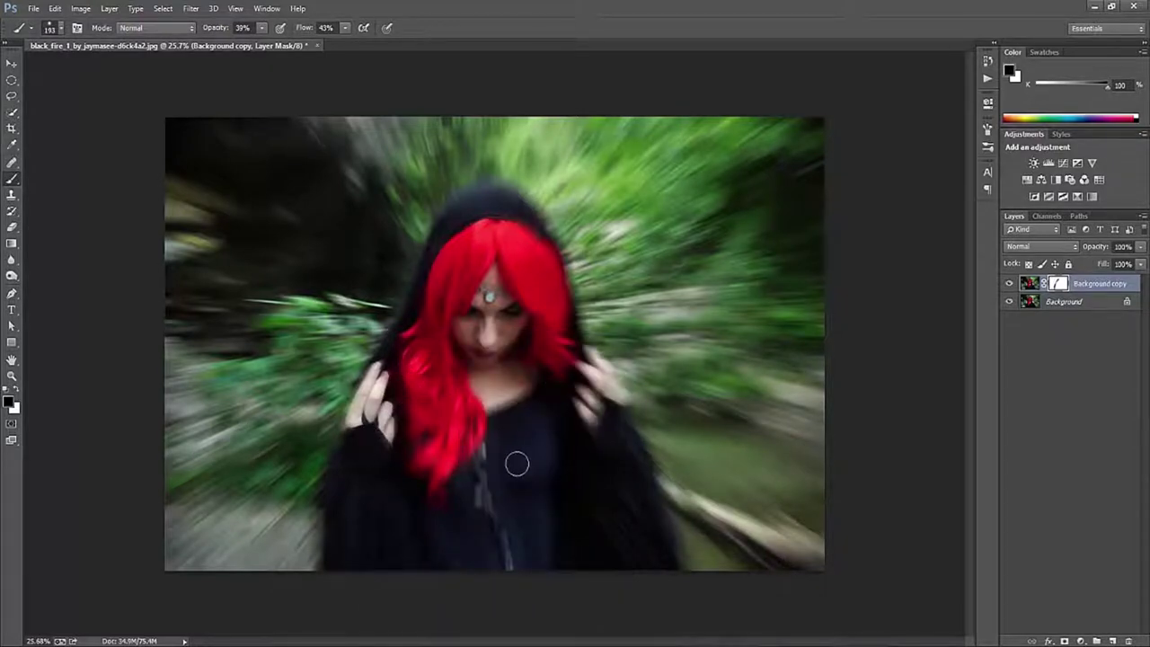
left_click_drag(485, 467, 516, 531)
- Paint down the chain and dress buttons on the mask to restore their sharpness
left_click_drag(476, 573, 433, 552)
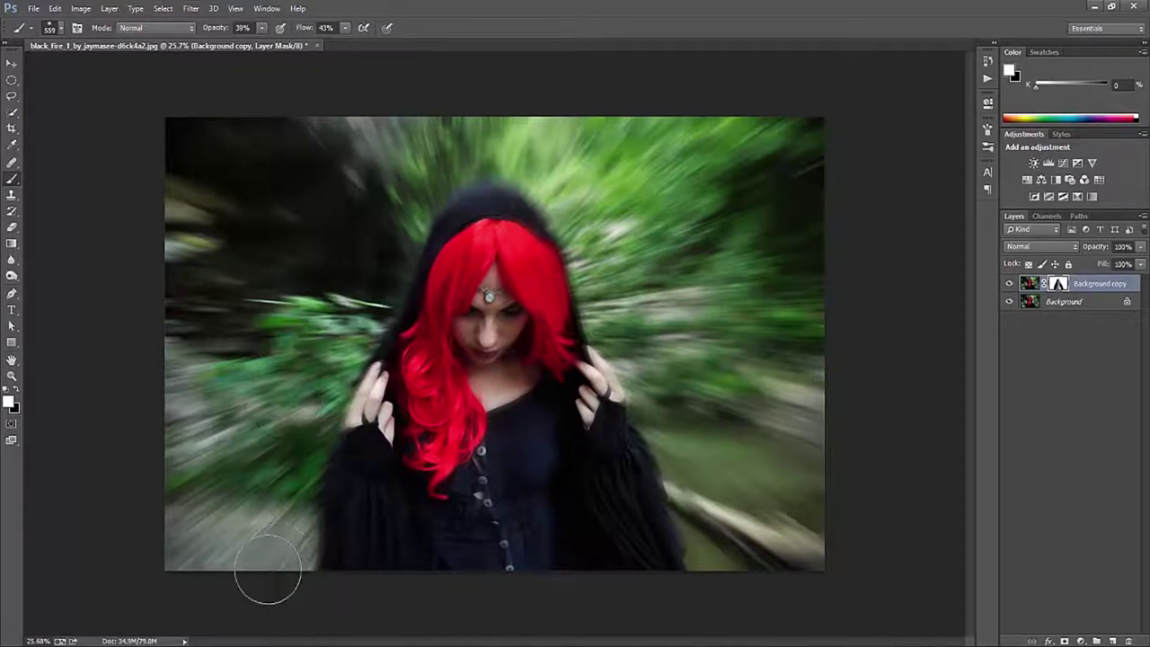
- Paint the face and red hair sharp with black at 100% brush opacity and flow
left_click(14, 393)
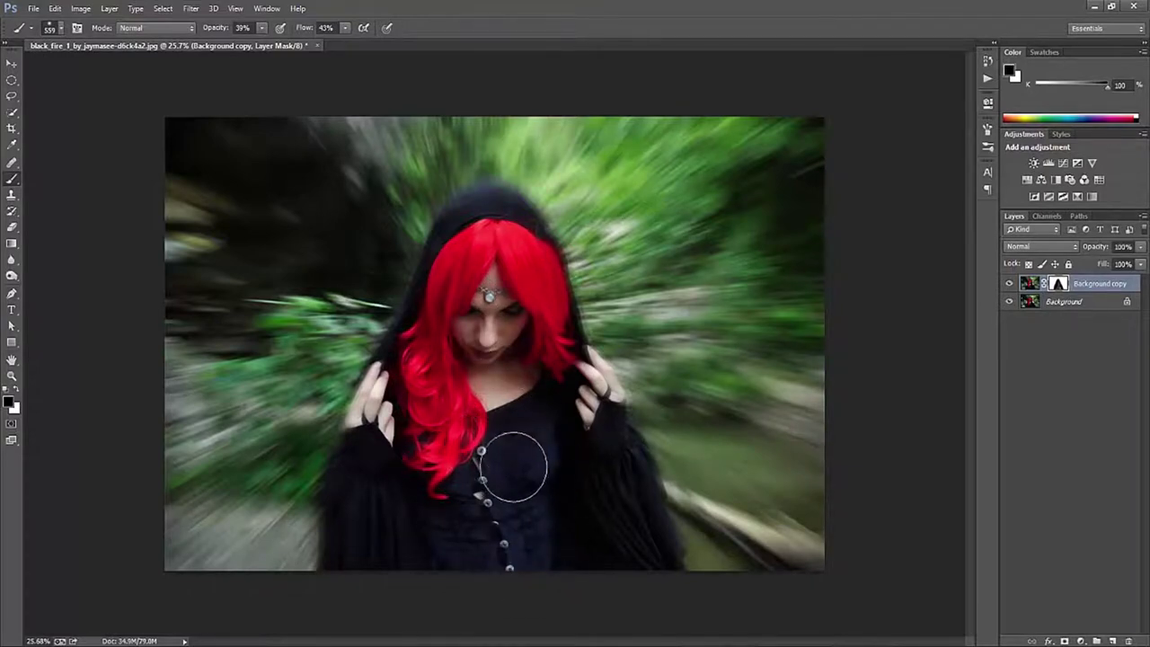
left_click_drag(478, 332, 490, 355)
type("100")
key("Return")
type("100")
key("Return")
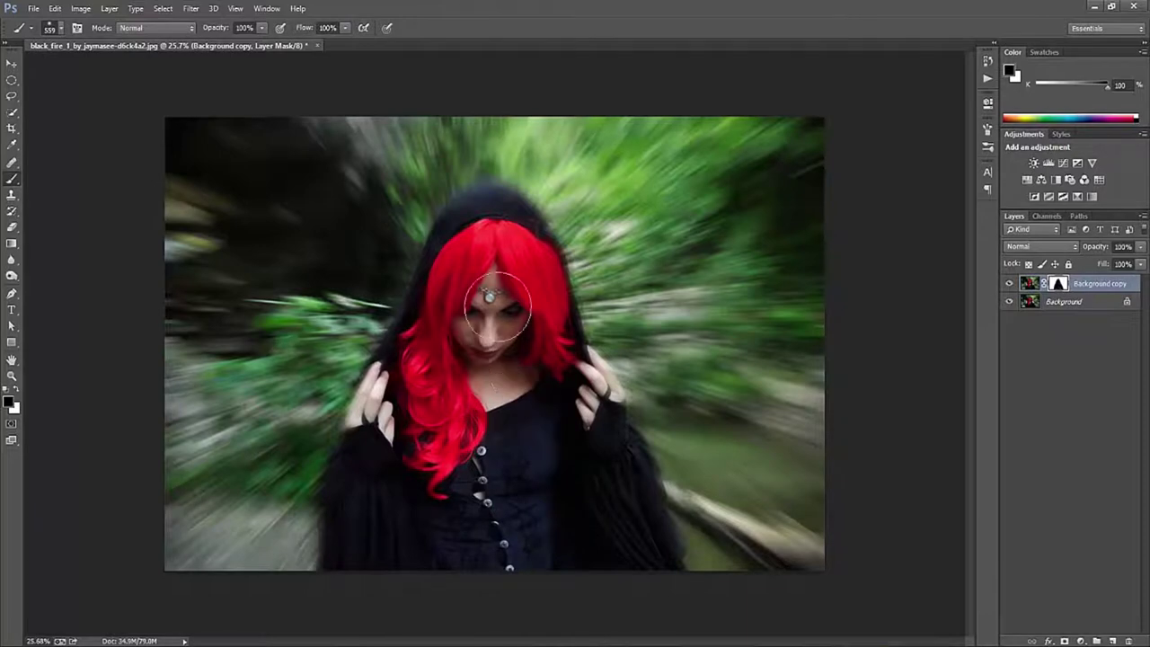
left_click_drag(533, 382, 449, 440)
- Add a Levels layer and tweak the Blue channel output, lowering its white to 172
left_click(1048, 163)
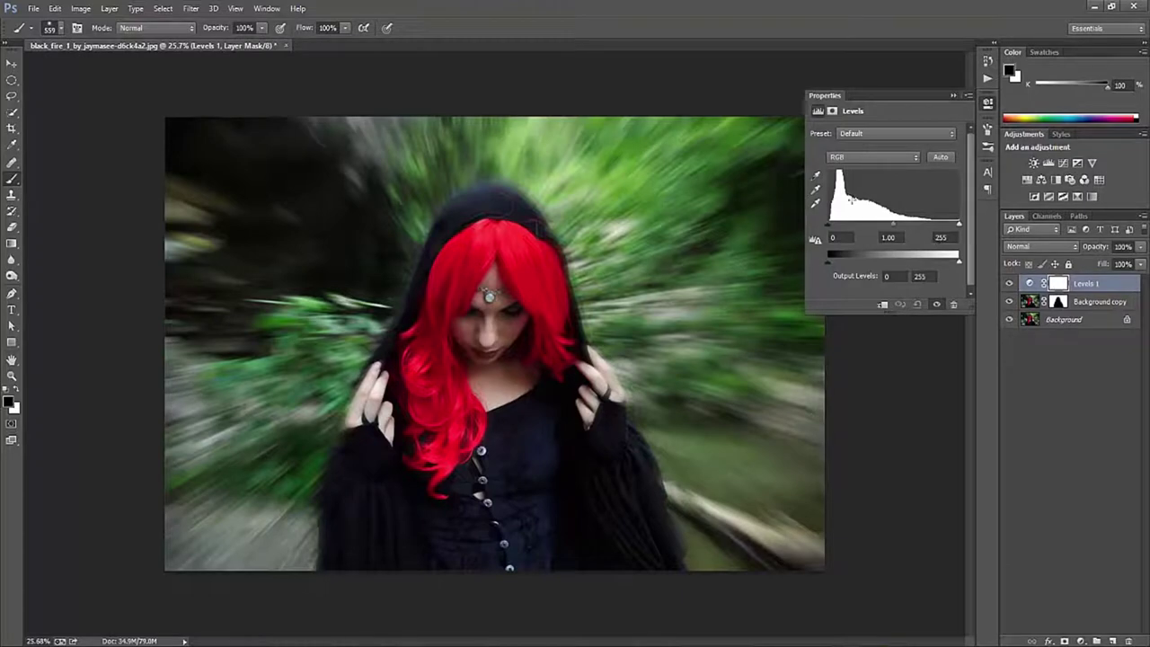
left_click(860, 158)
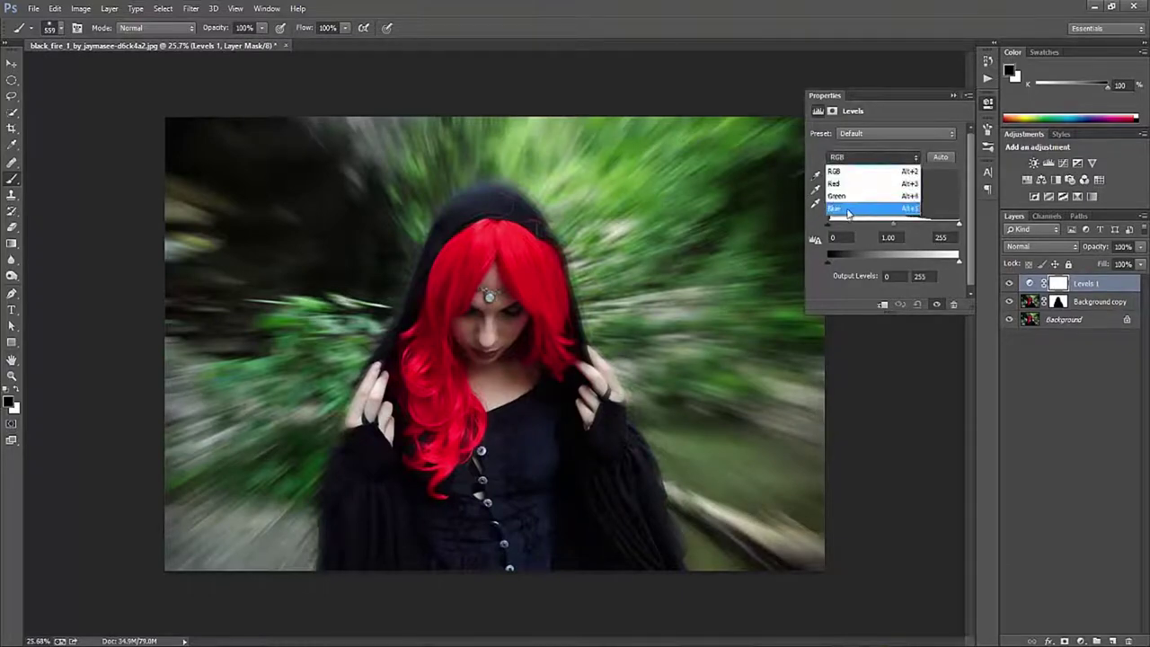
left_click(850, 210)
left_click_drag(827, 263, 837, 263)
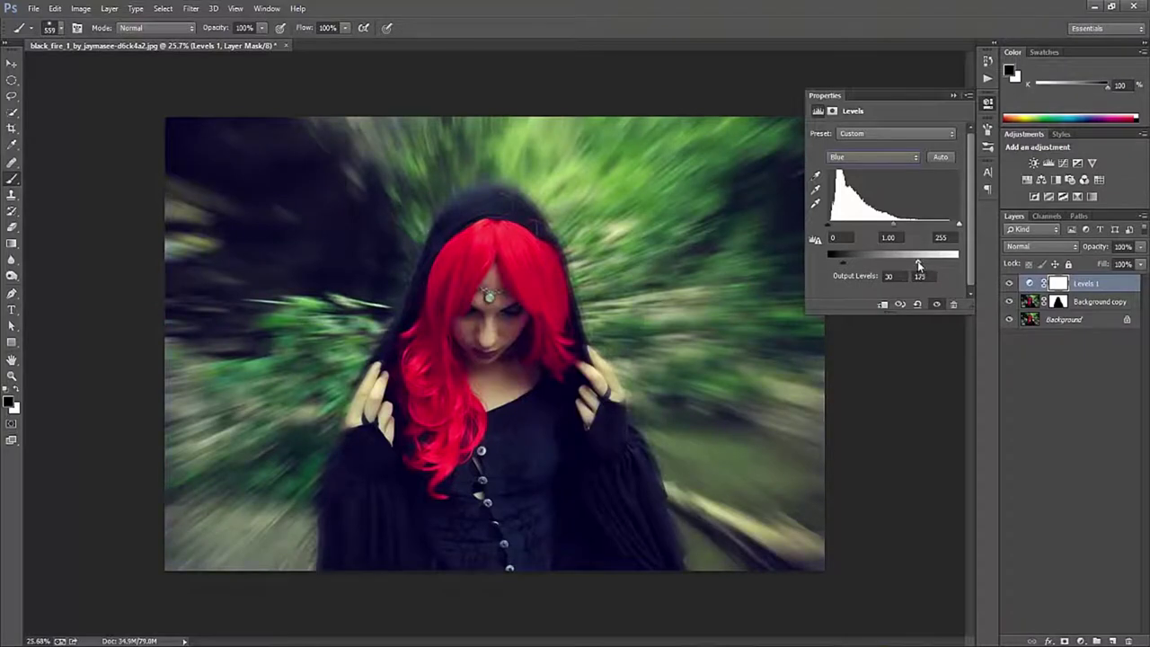
left_click_drag(917, 261, 917, 263)
- Raise the RGB black output level to 16, then add and delete a stray Curves layer
left_click(881, 156)
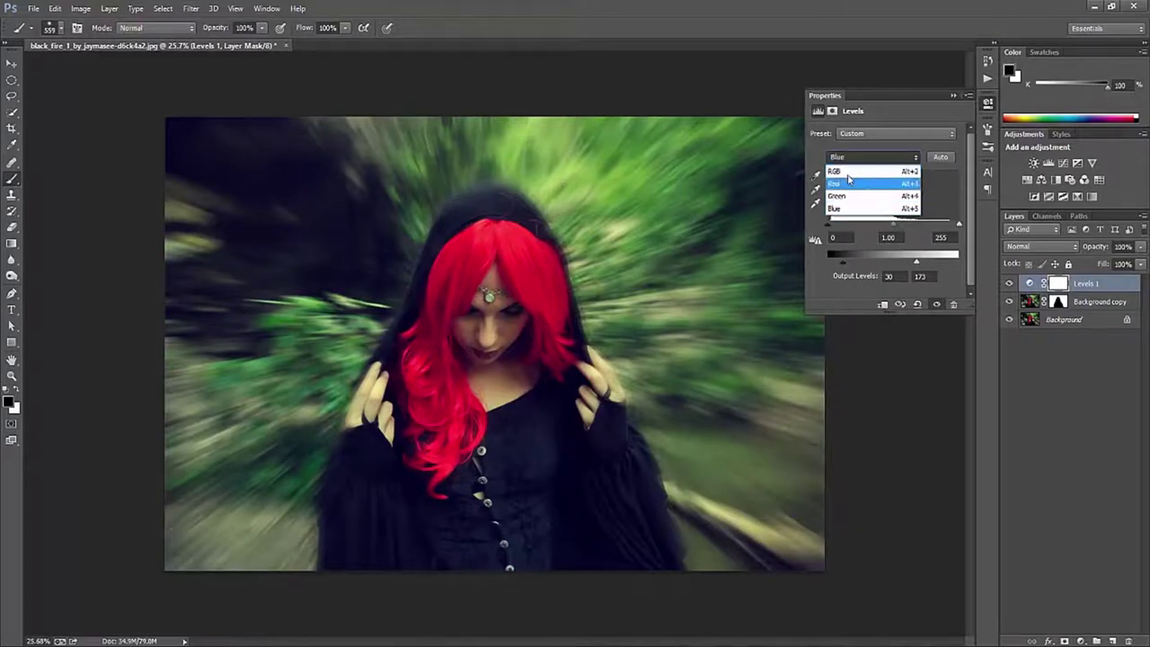
left_click(849, 172)
left_click_drag(831, 261, 837, 265)
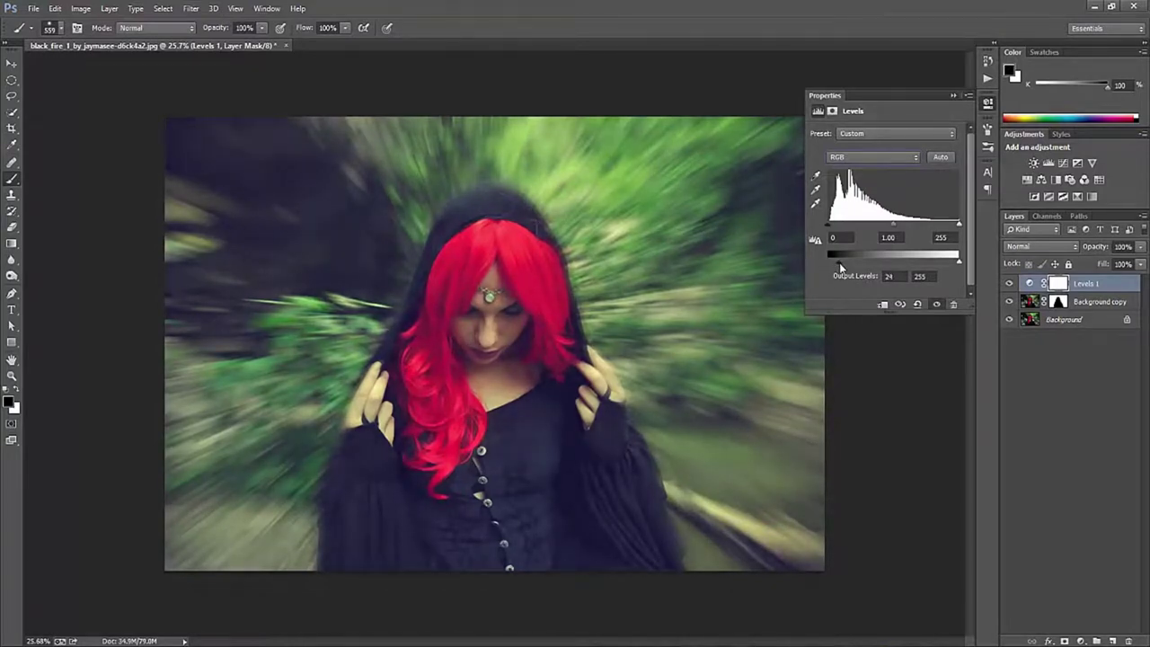
left_click_drag(838, 268, 834, 266)
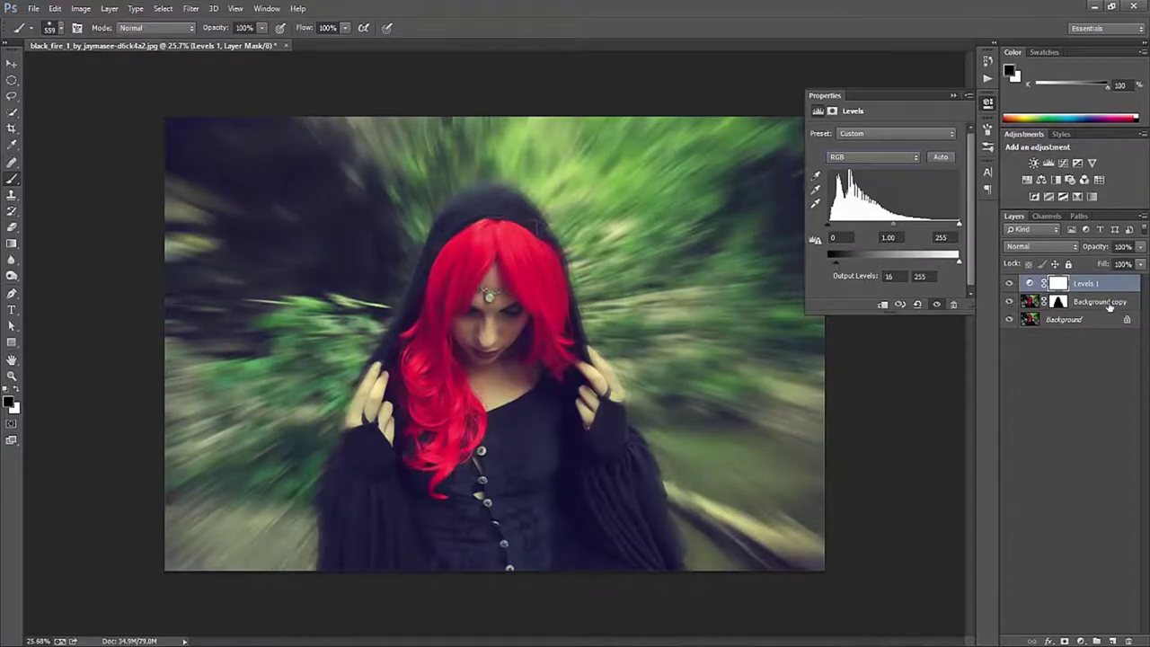
left_click(1065, 164)
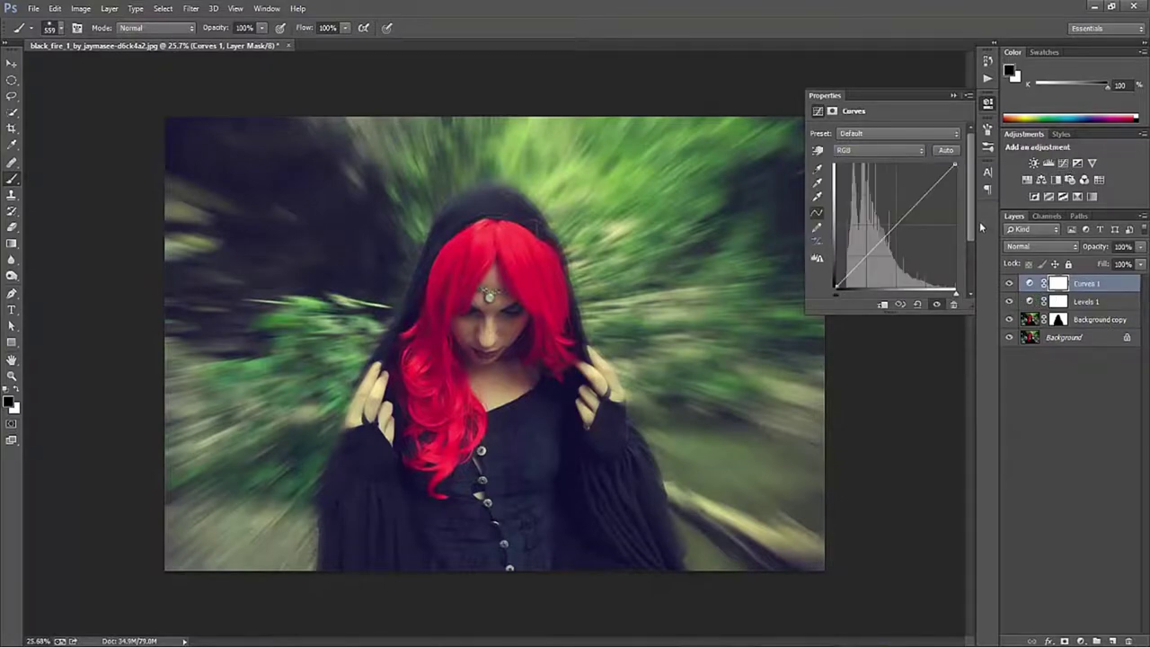
mouse_move(1106, 277)
left_mouse_down()
mouse_move(1108, 612)
mouse_move(1129, 640)
left_mouse_up()
left_click(1099, 303)
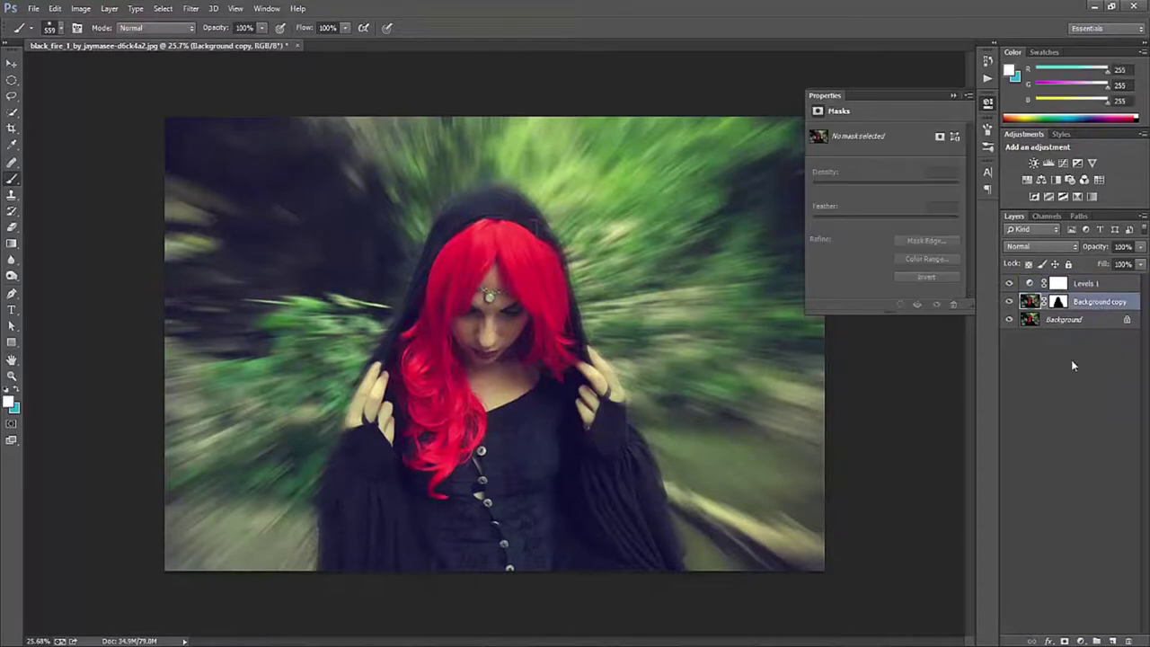
- Add a Gradient Fill layer using a black-to-transparent gradient
left_click(1081, 641)
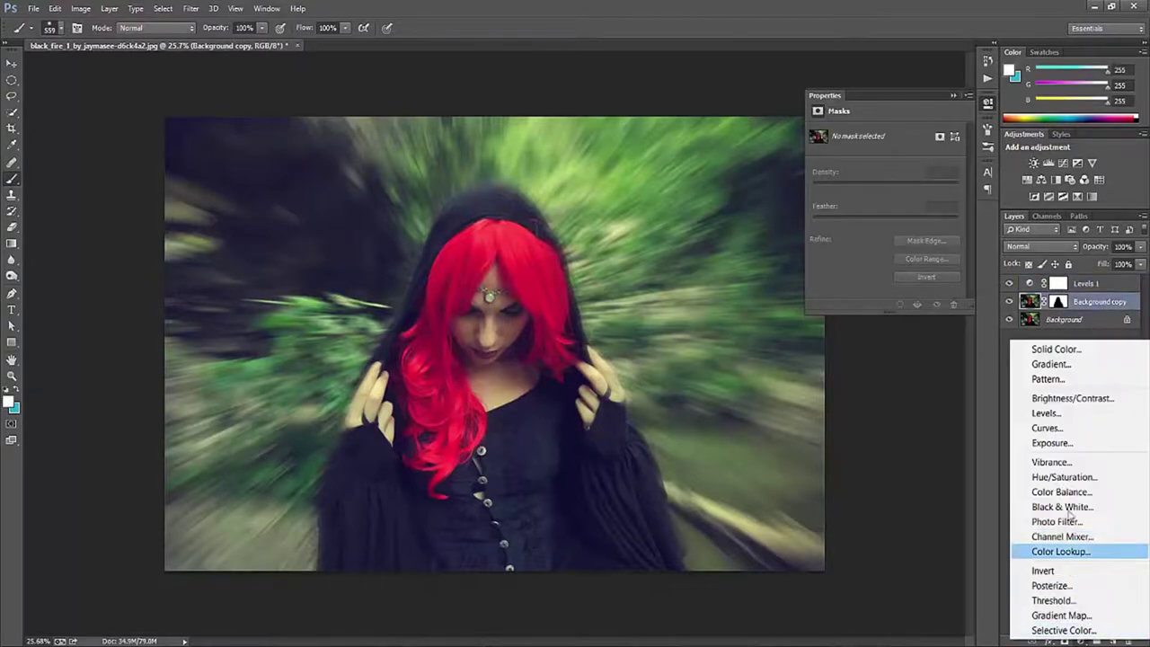
left_click(1050, 364)
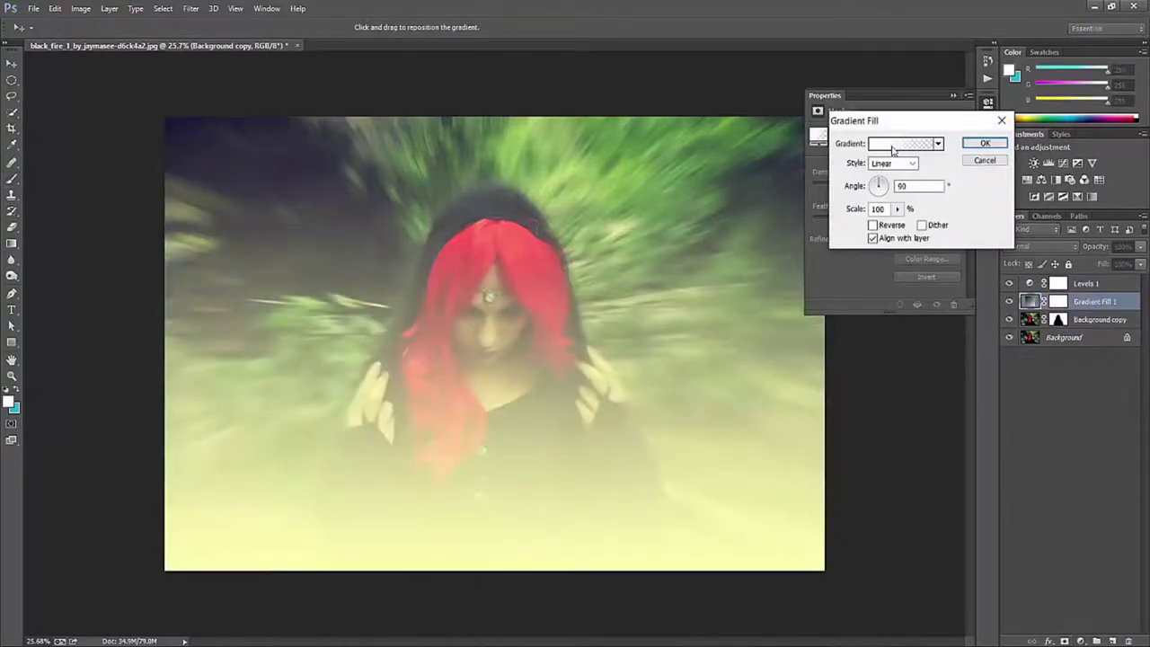
left_click(894, 146)
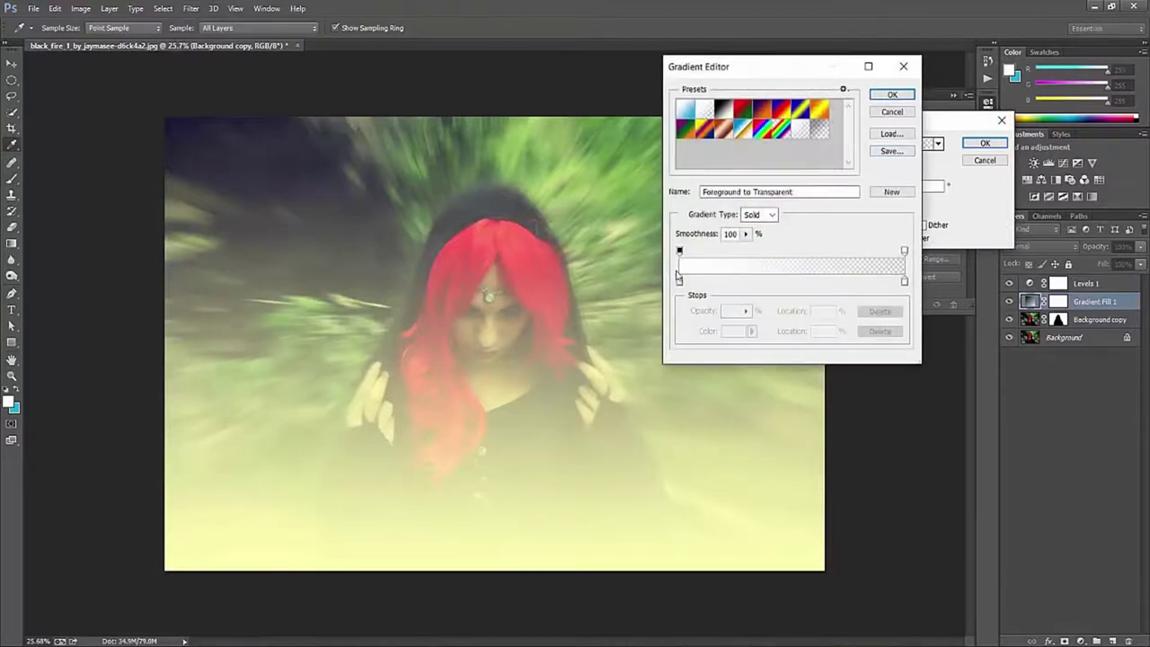
left_click(680, 284)
double_click(679, 284)
left_click(681, 230)
left_click_drag(681, 230, 669, 260)
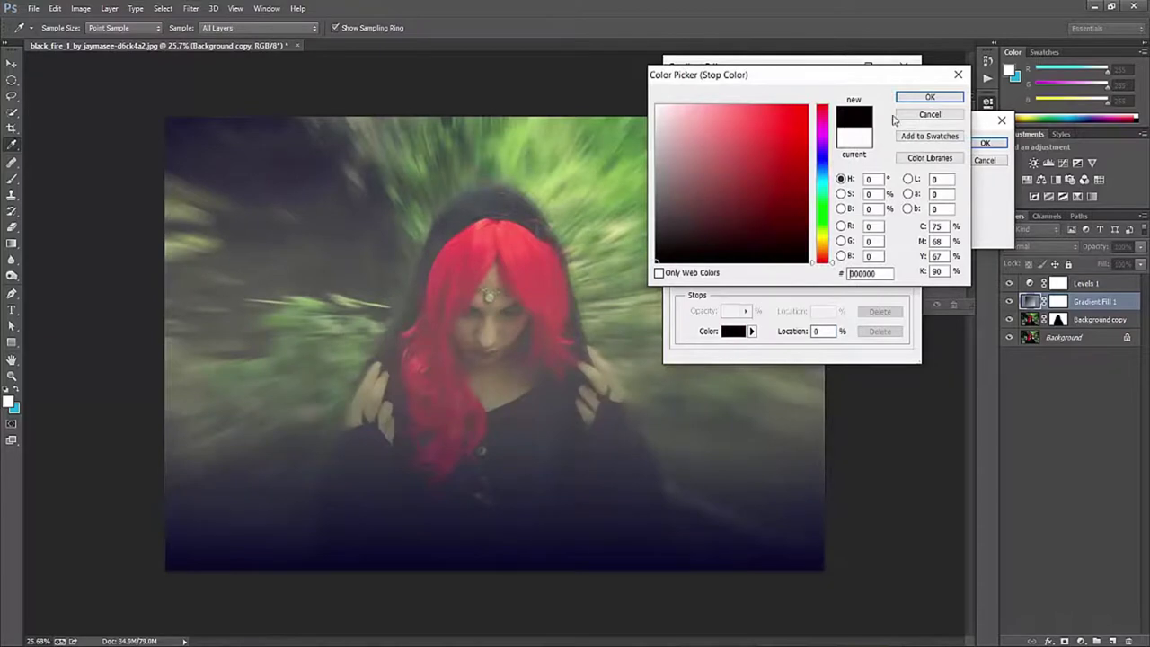
left_click(926, 97)
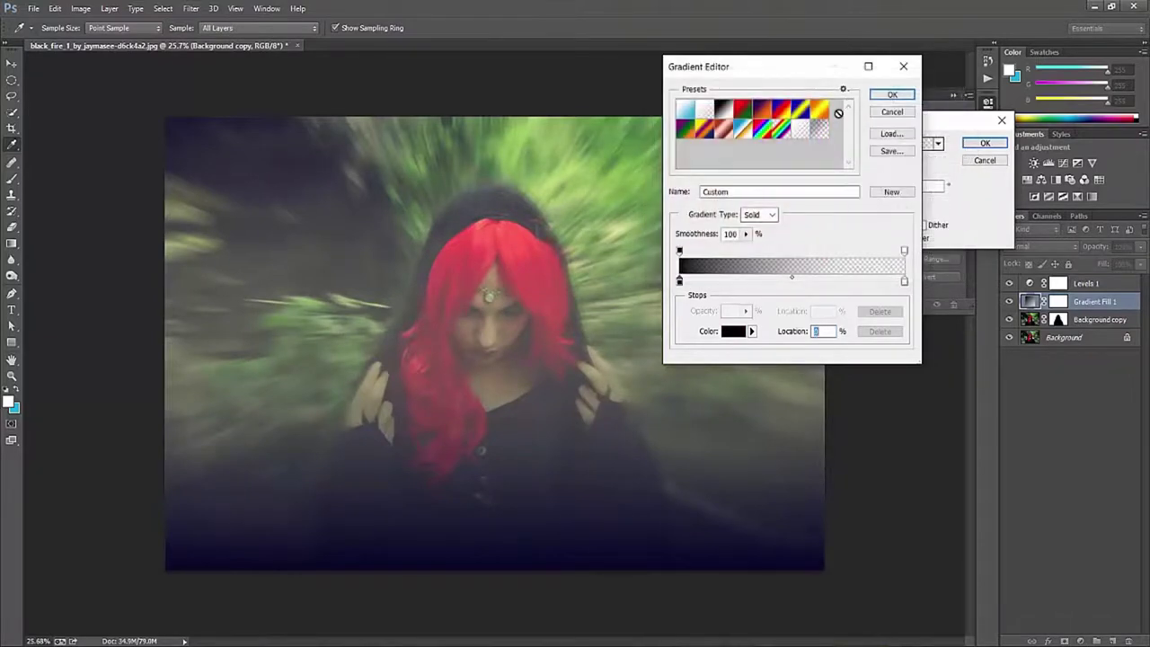
left_click(893, 95)
- Make the gradient Radial and Reversed, with angle 33.69 and an enlarged scale
left_click(906, 163)
left_click(894, 177)
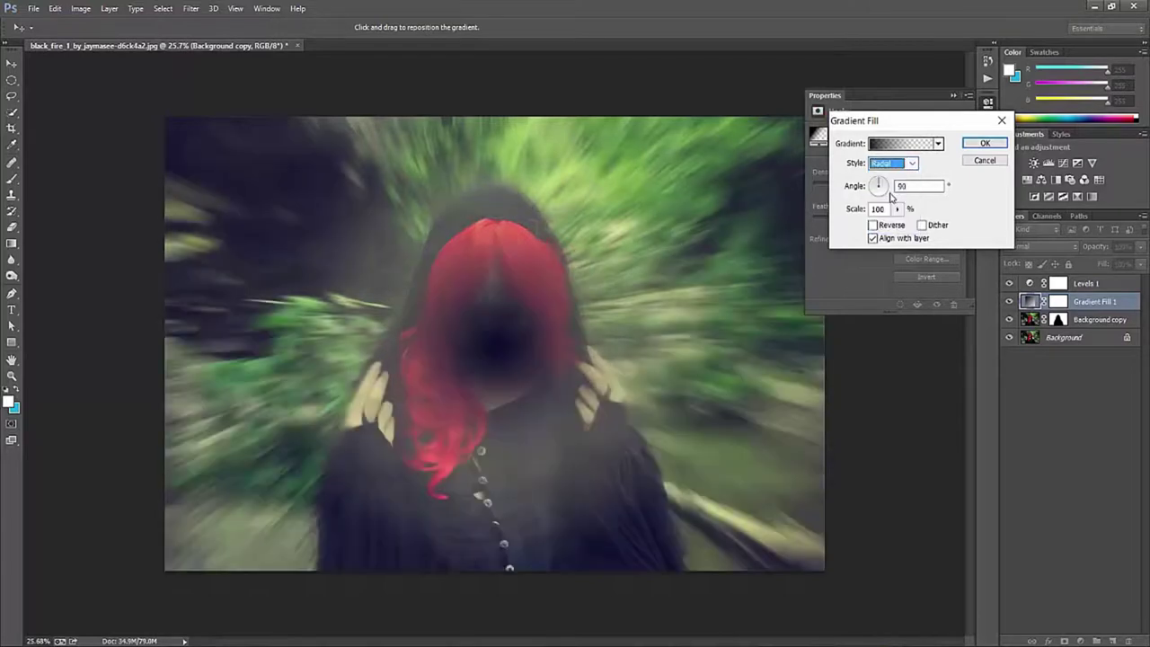
left_click(888, 226)
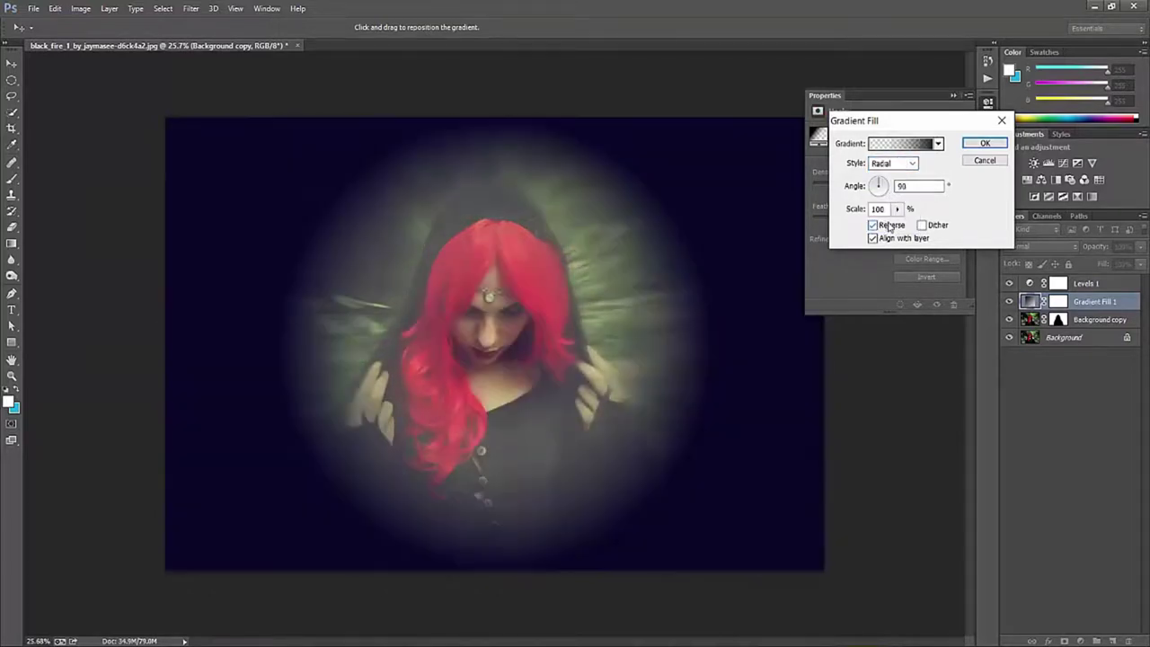
left_click(884, 184)
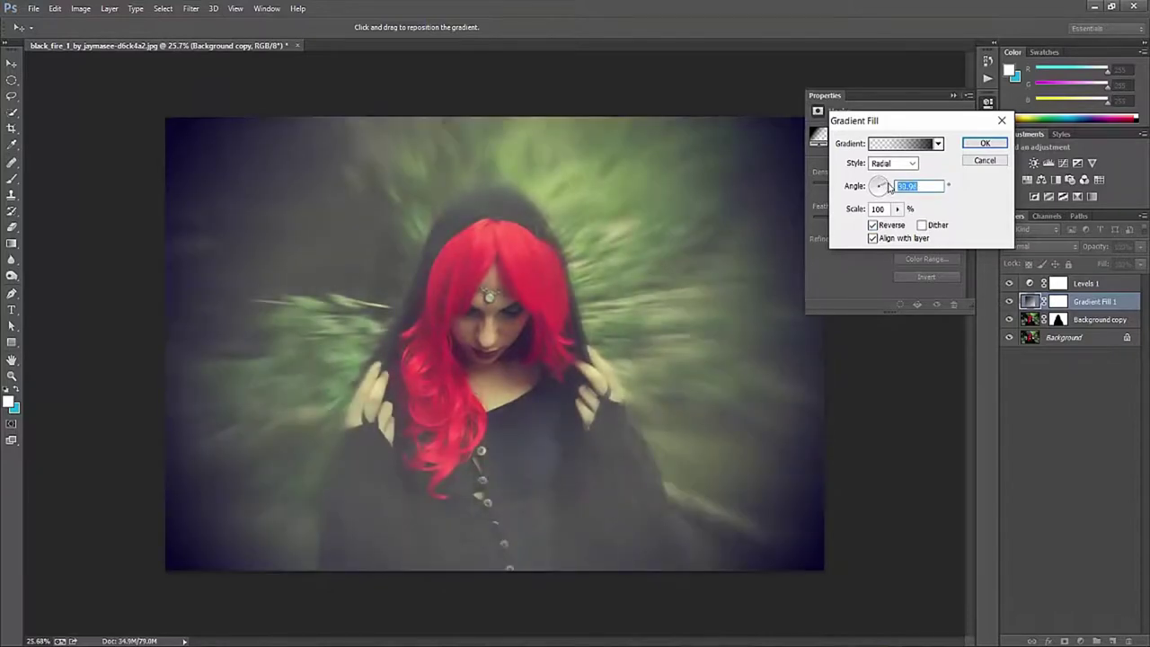
left_click(884, 181)
mouse_move(898, 211)
left_mouse_down()
mouse_move(901, 228)
mouse_move(896, 195)
left_mouse_up()
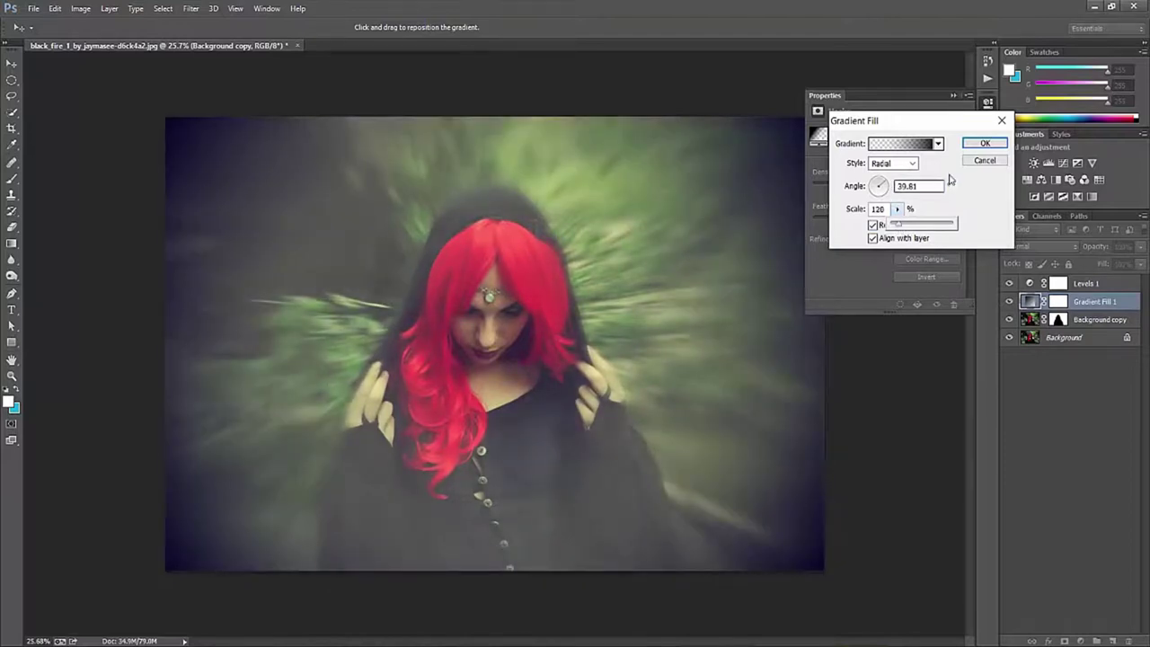
left_click_drag(895, 195, 894, 192)
left_click(885, 186)
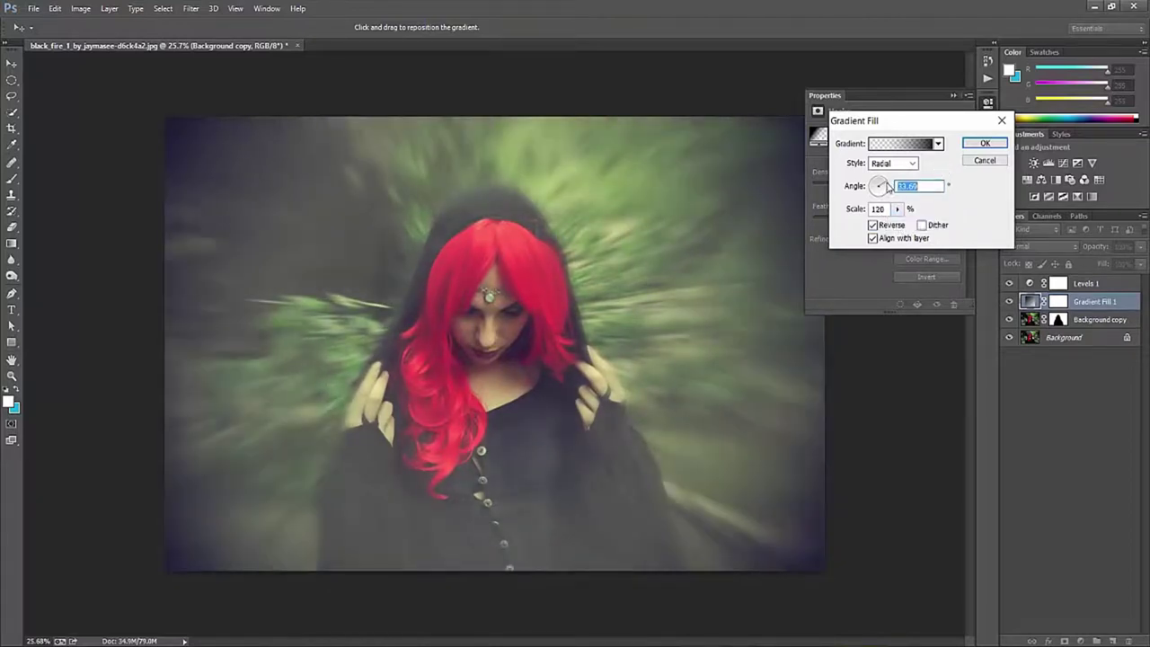
left_click(996, 142)
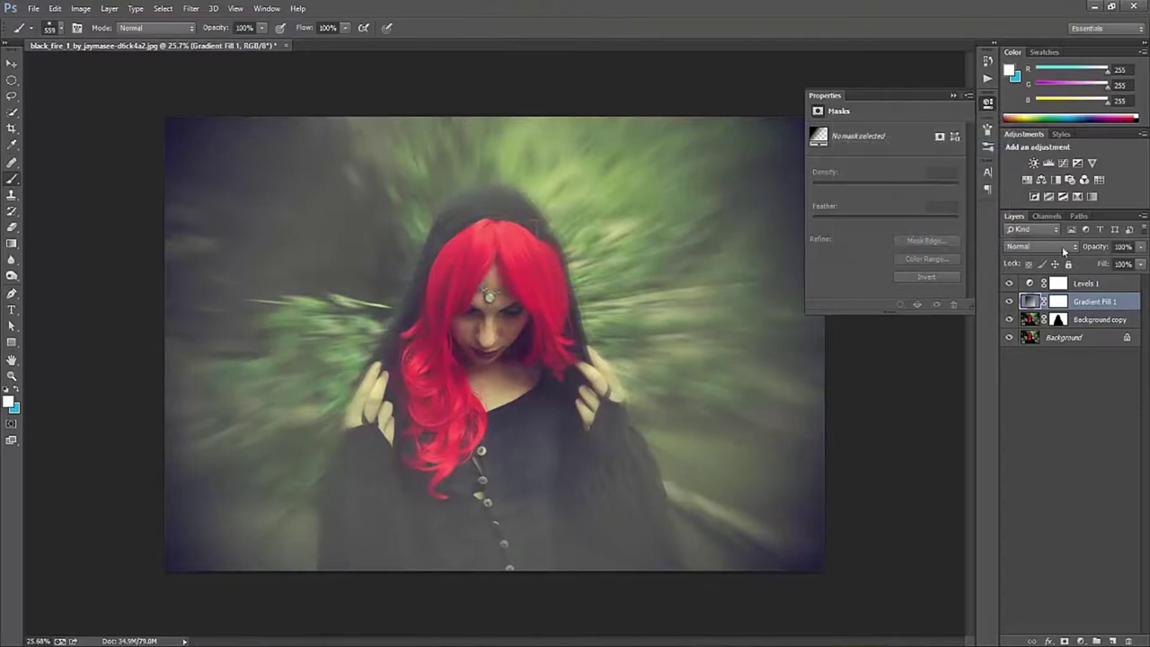
- Blend Gradient Fill 1 in Soft Light mode and compare the vignette on and off
left_click(1057, 247)
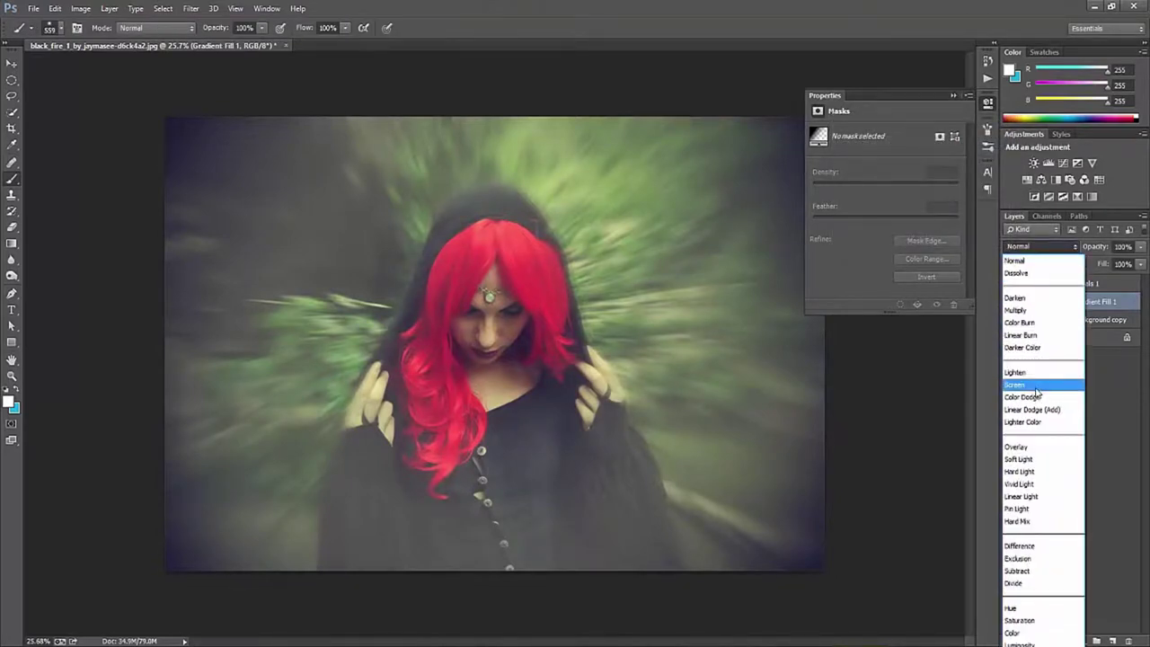
left_click(1033, 458)
left_click(1010, 306)
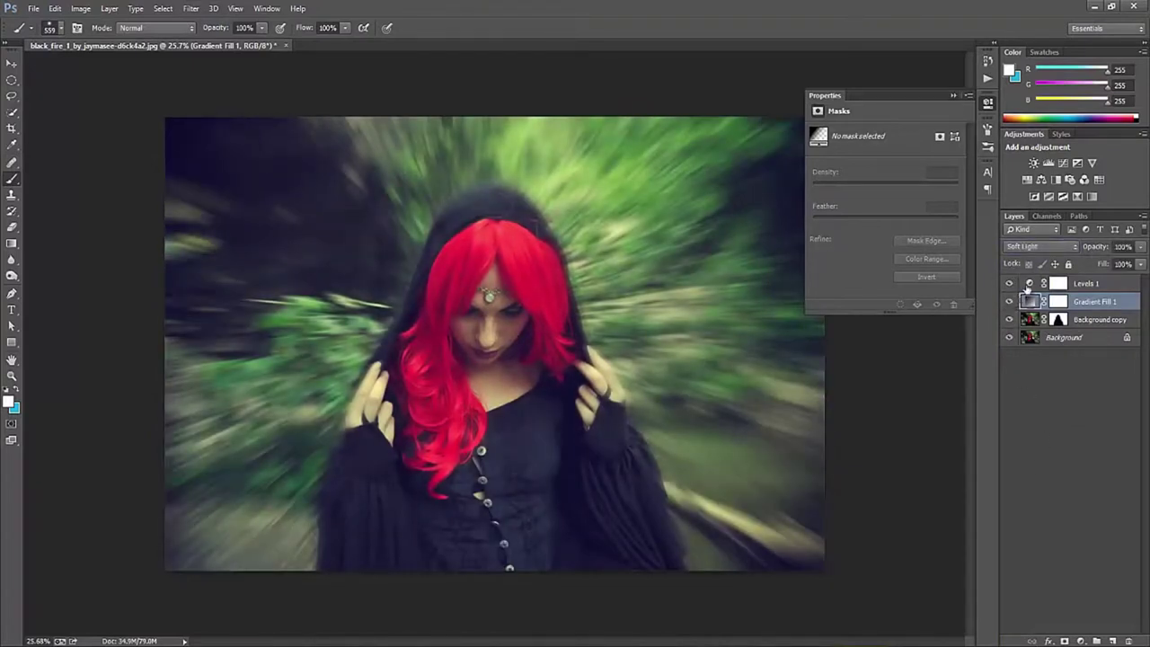
left_click(1096, 286)
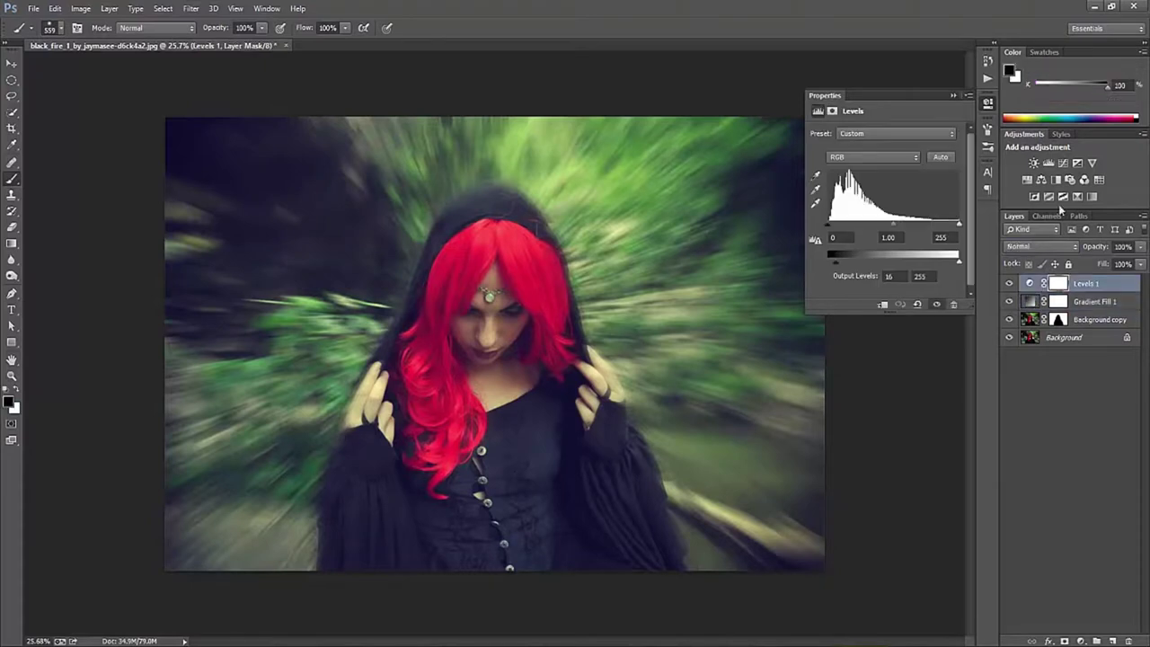
- Add a darkening Curves layer and fill its mask via Apply Image, merged RGB, Multiply, no Invert
left_click(1064, 166)
left_click_drag(894, 230, 901, 234)
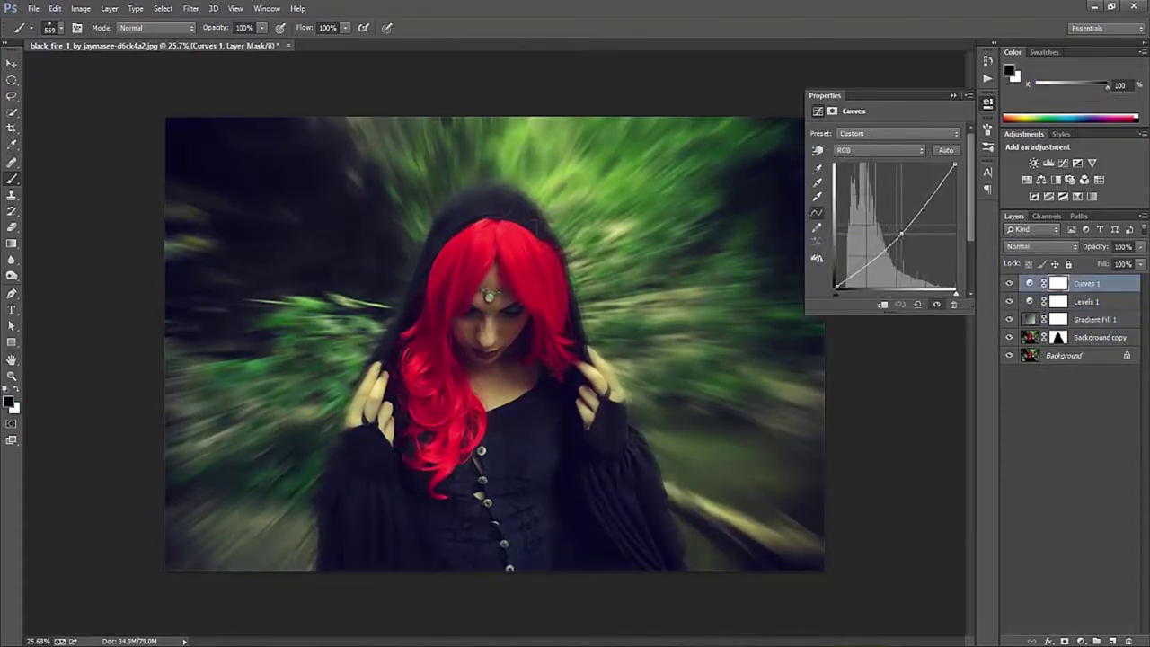
left_click(1057, 284)
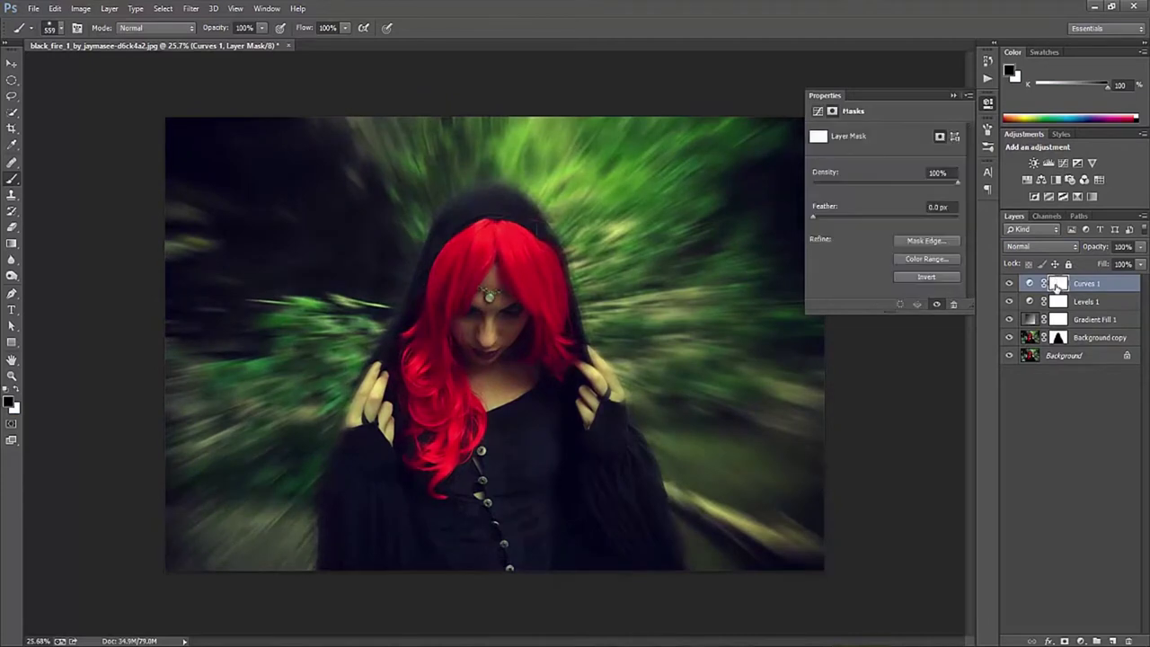
left_click(81, 9)
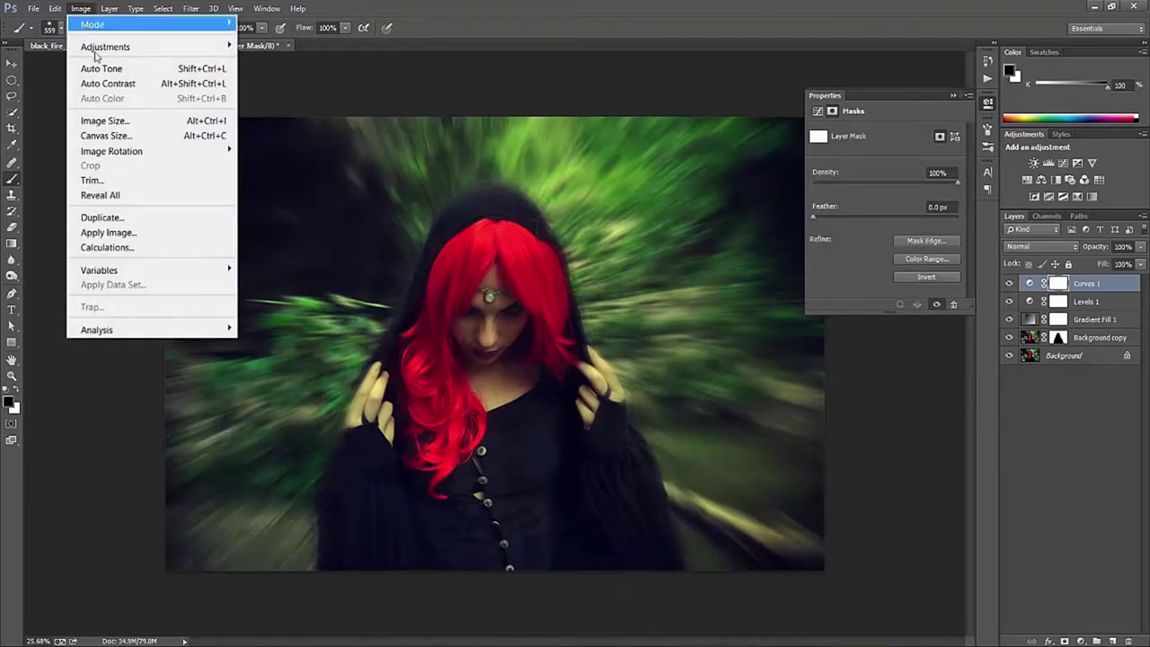
left_click(130, 232)
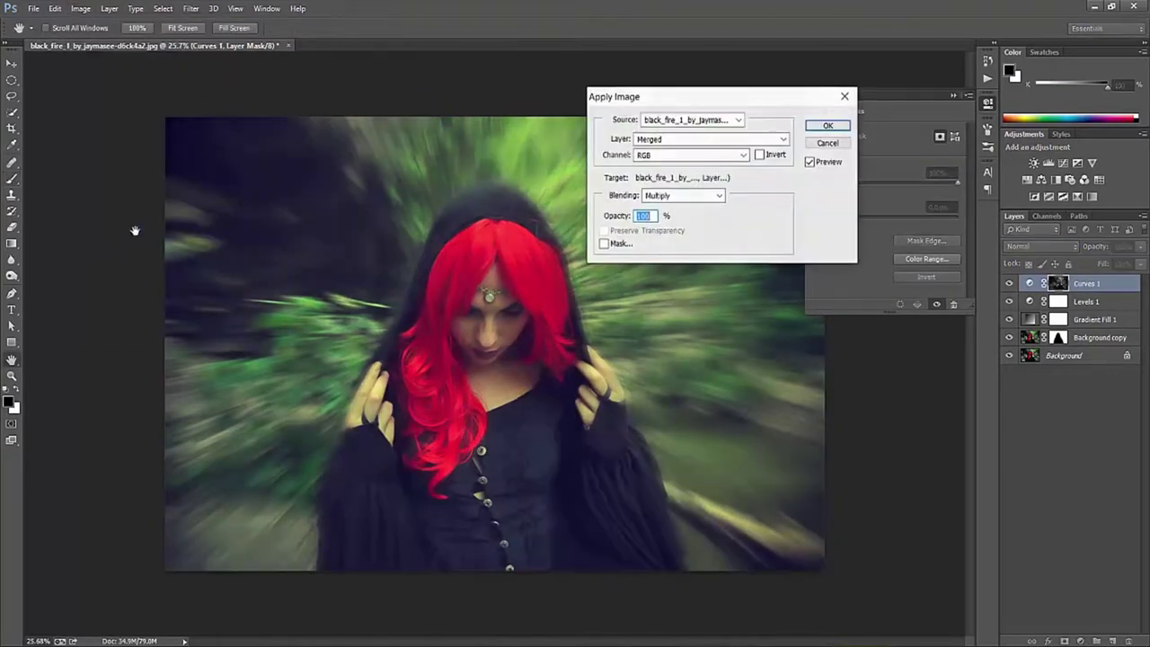
left_click(760, 155)
left_click(760, 155)
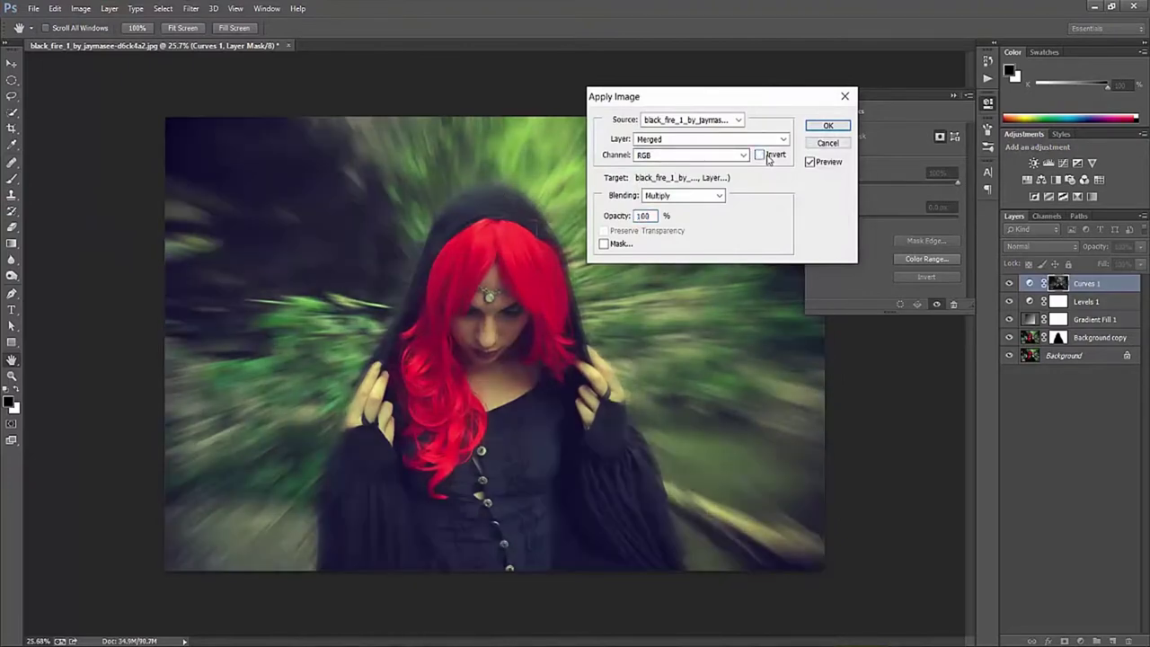
left_click(828, 125)
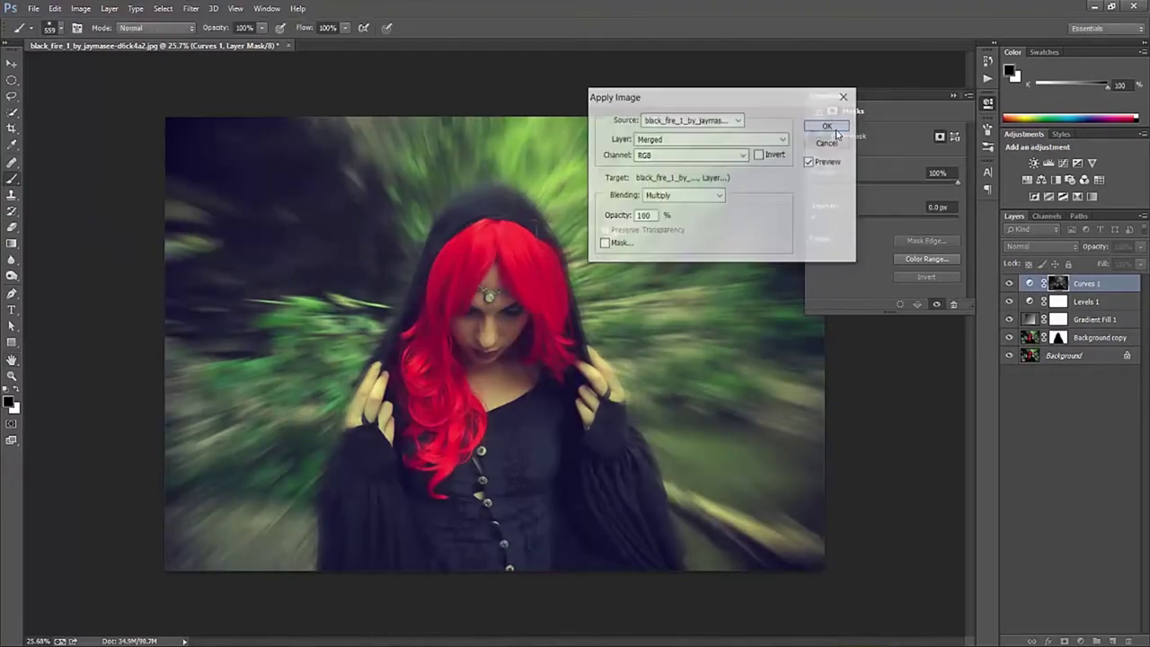
left_click(1008, 284)
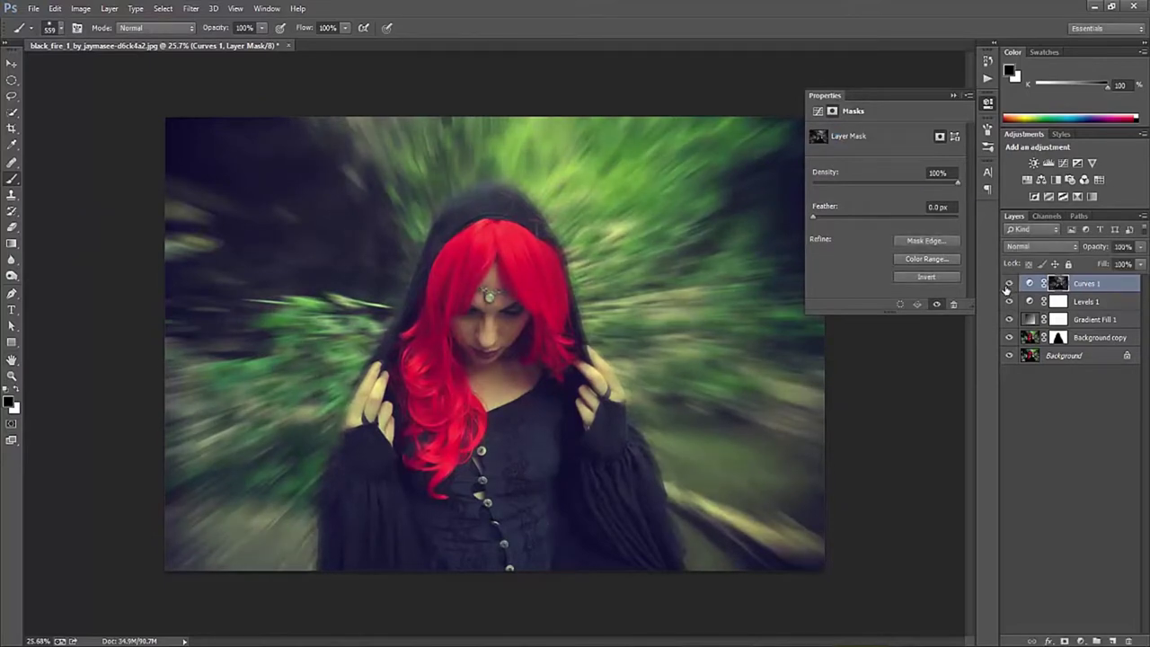
- Select Curves 1 through Background copy, group them with Ctrl+G, and compare with the original
left_click(1009, 284)
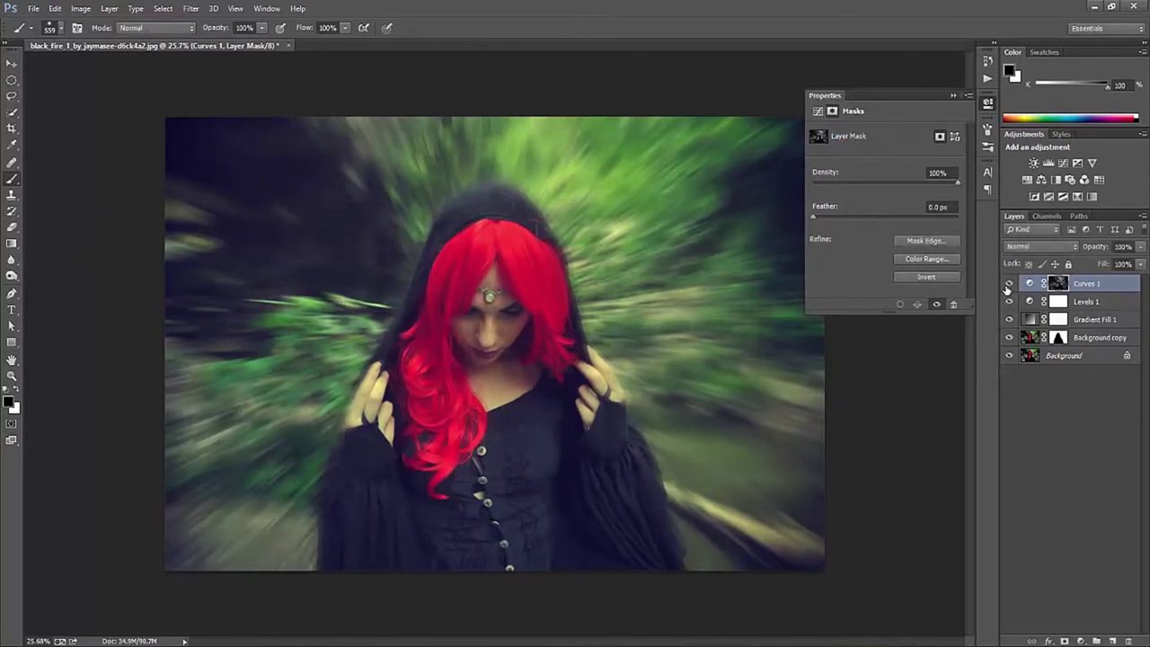
left_click(1080, 340, "shift")
key("ctrl+g")
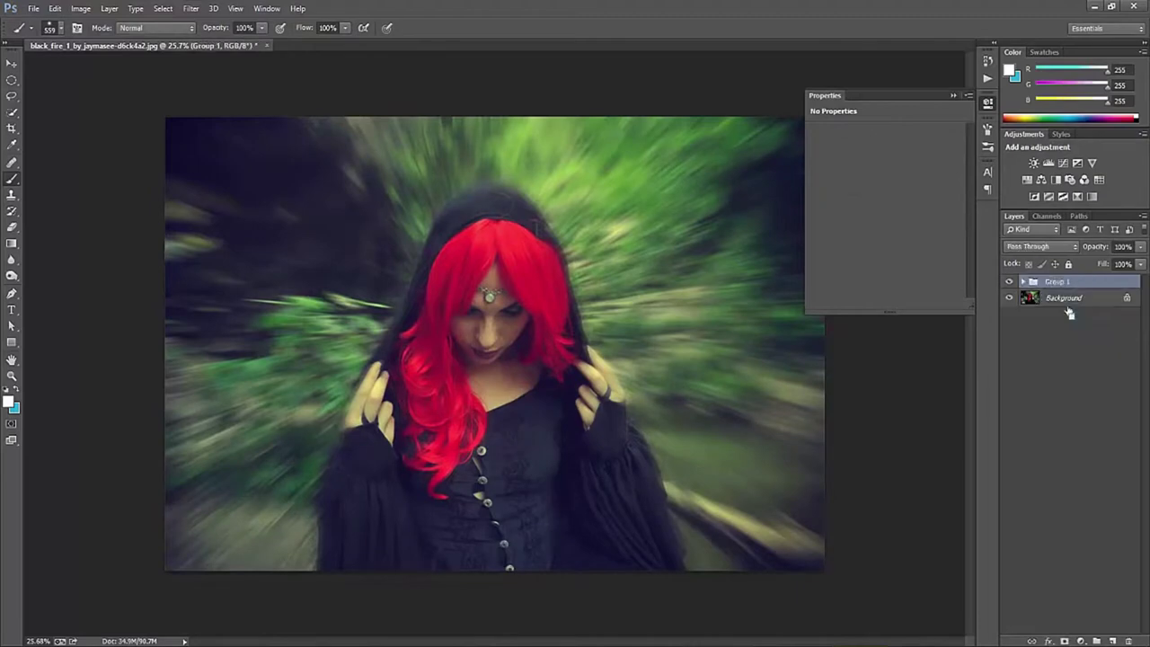
left_click(1008, 282)
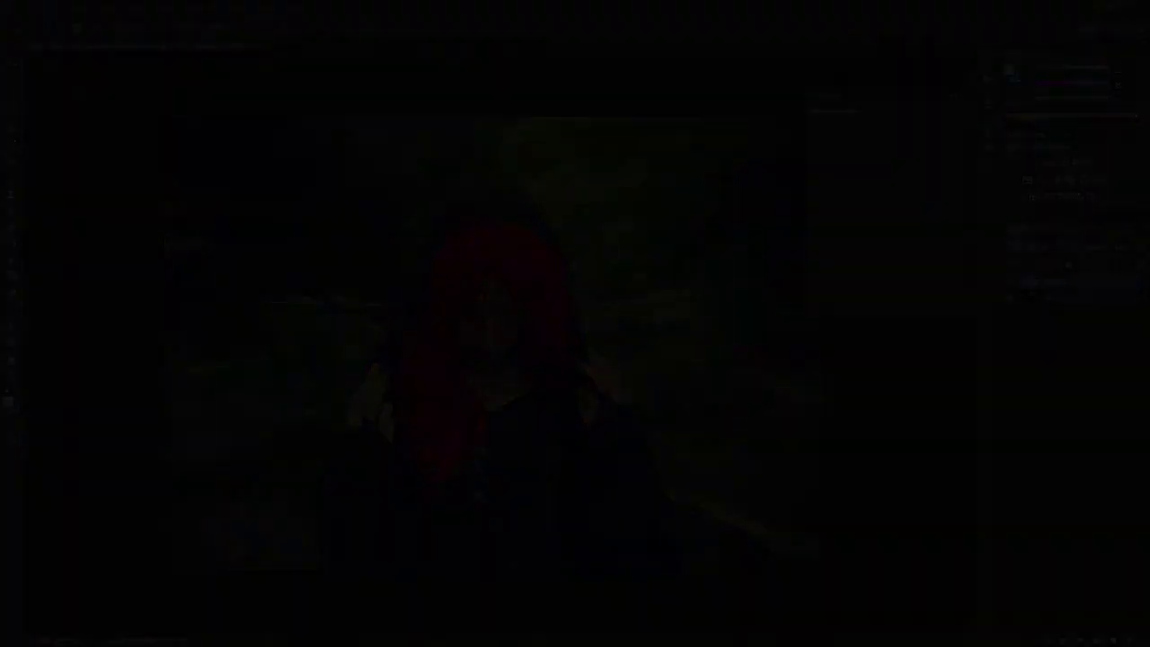